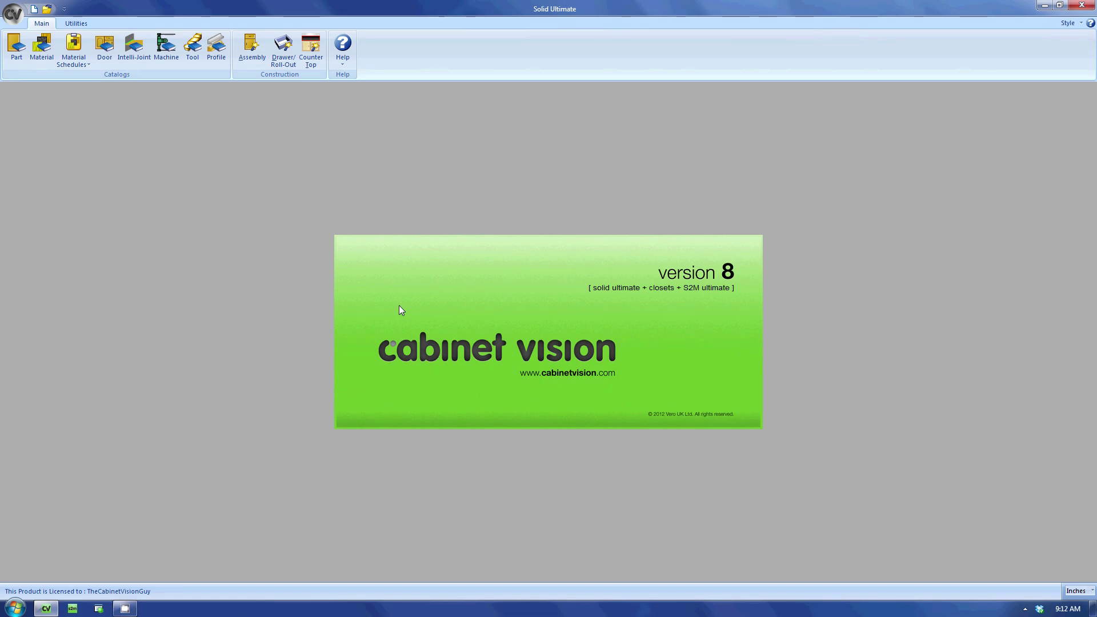
# Open the Material Catalog Editor from the Main ribbon's Catalogs group
pyautogui.click(42, 47)
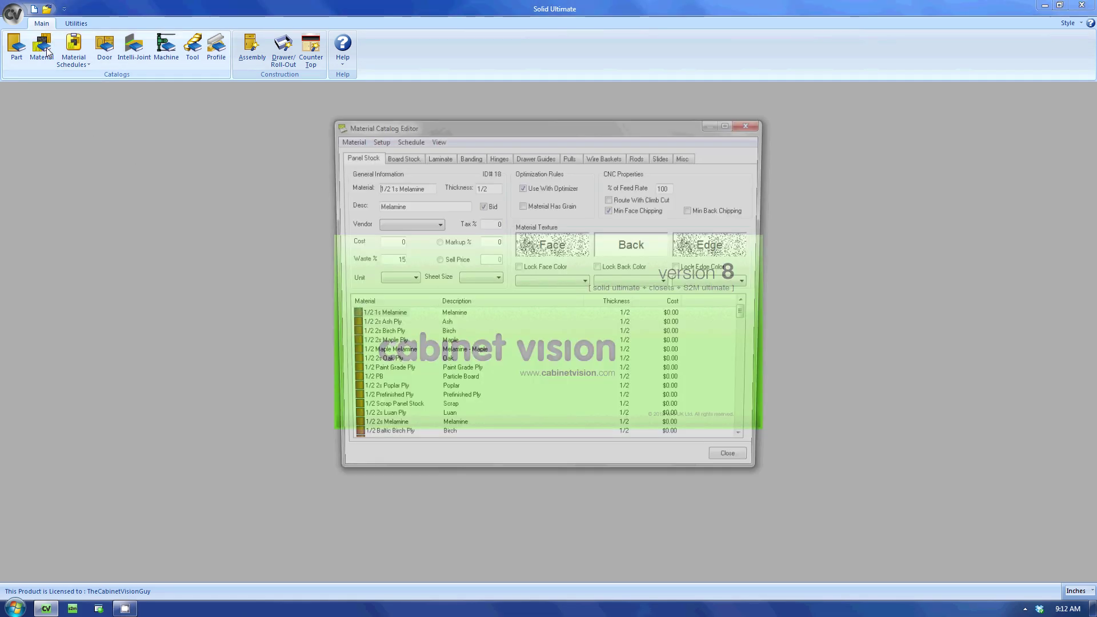
# Browse the existing textures in the Setup > Textures dropdown list
pyautogui.click(373, 141)
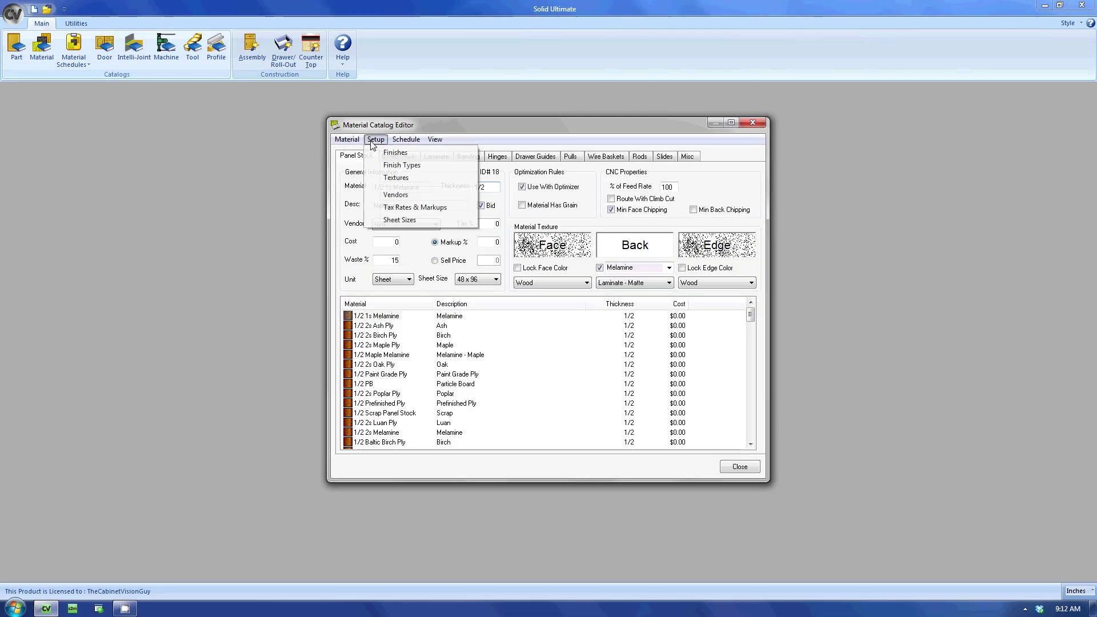
pyautogui.click(398, 179)
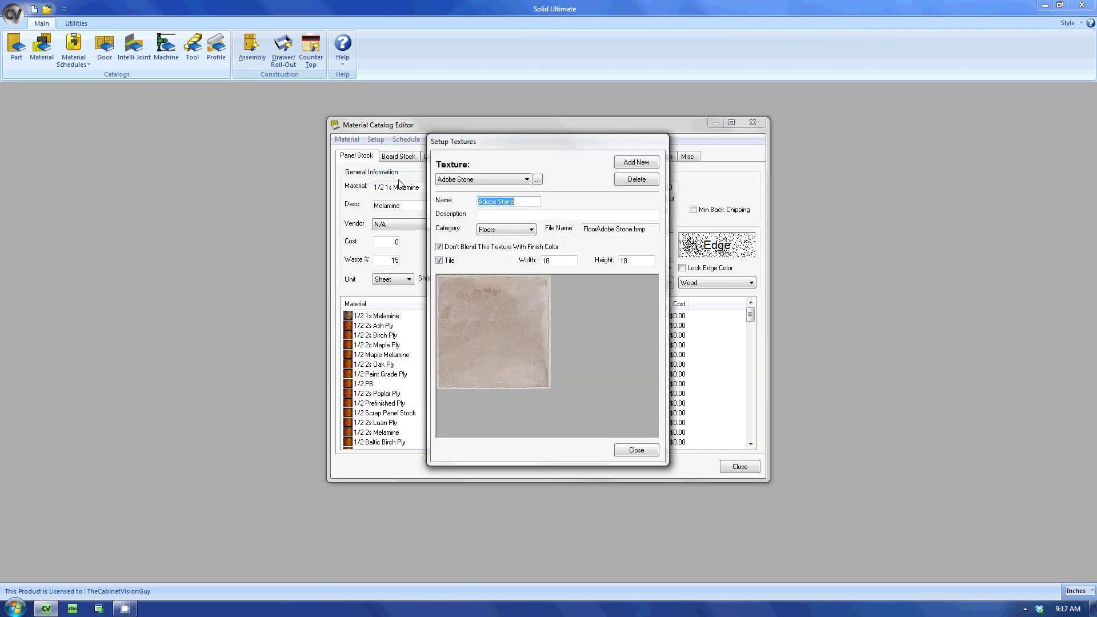
pyautogui.click(525, 180)
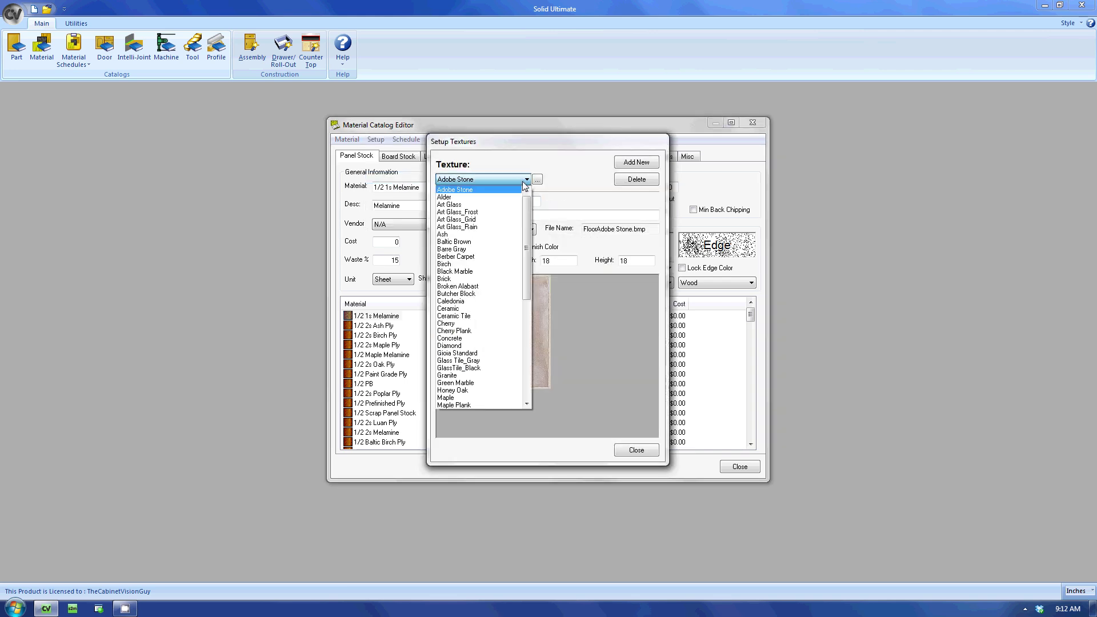
pyautogui.moveTo(526, 209)
pyautogui.mouseDown()
pyautogui.moveTo(520, 314)
pyautogui.moveTo(524, 223)
pyautogui.moveTo(537, 204)
pyautogui.moveTo(528, 191)
pyautogui.mouseUp()
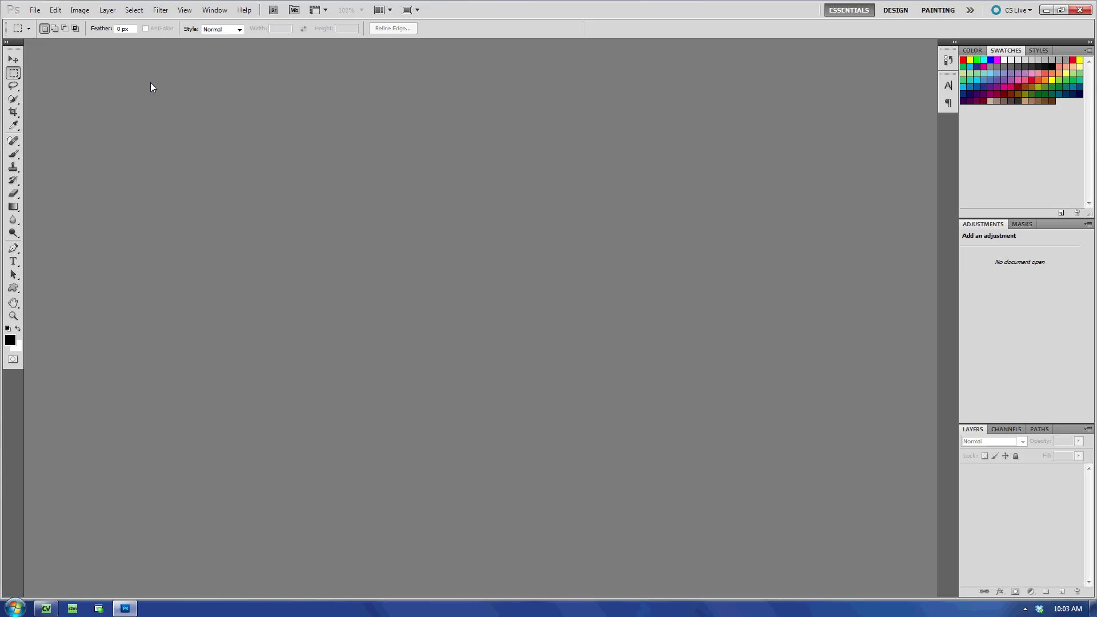
# Create a 200 × 200 px transparent document 'Brushed Aluminum' and fill its layer with white
pyautogui.click(35, 10)
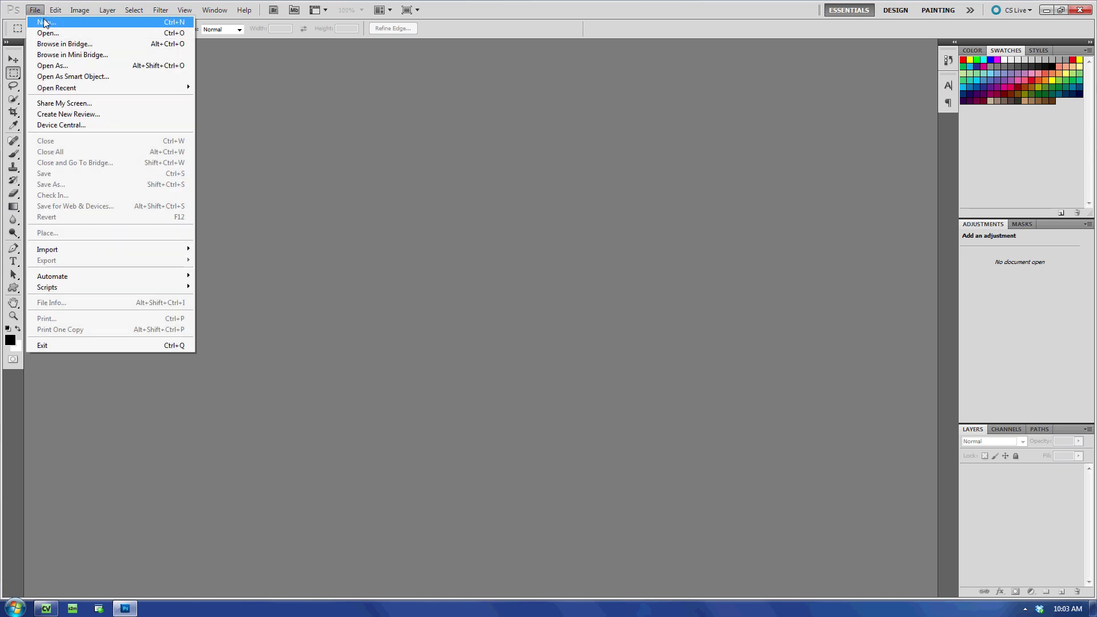
pyautogui.click(44, 21)
pyautogui.write('Bru')
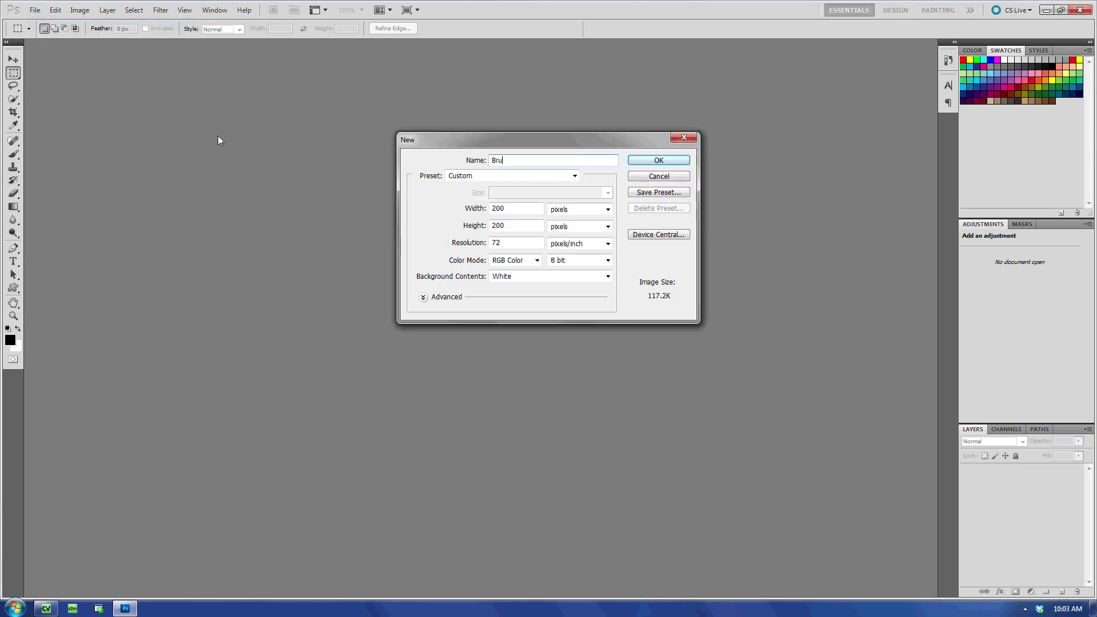
pyautogui.write('shed Aluminum')
pyautogui.click(608, 277)
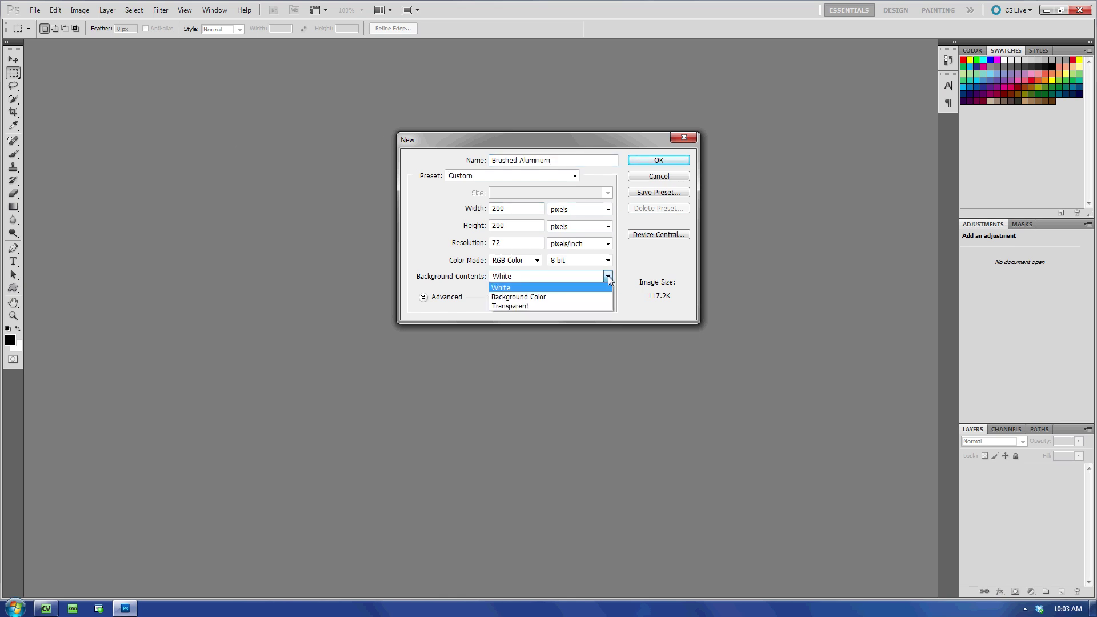
pyautogui.click(553, 304)
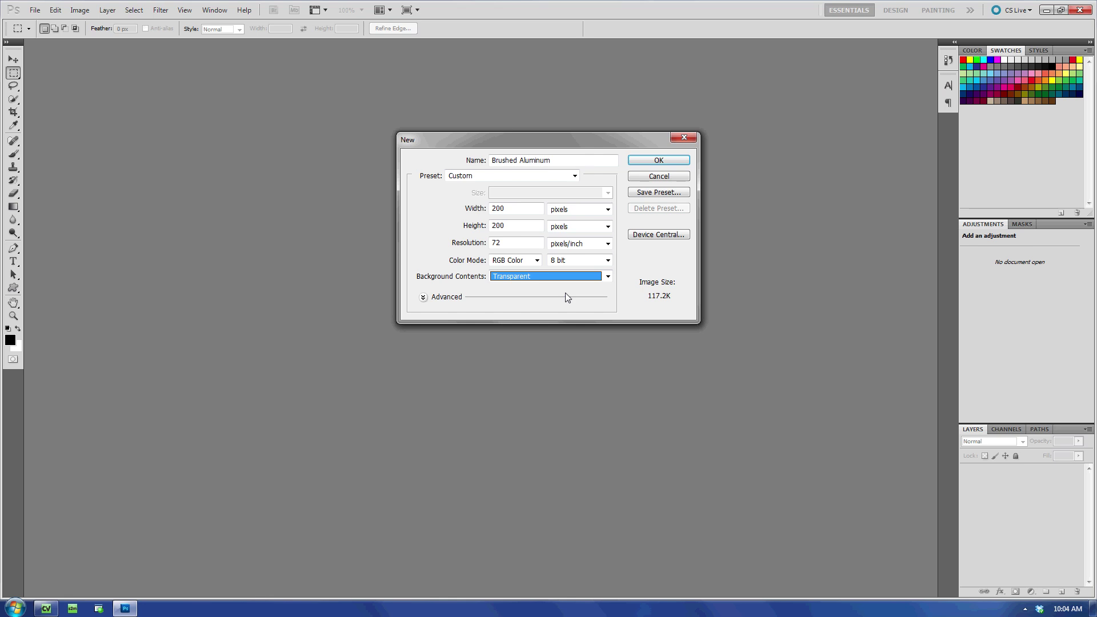
pyautogui.click(648, 161)
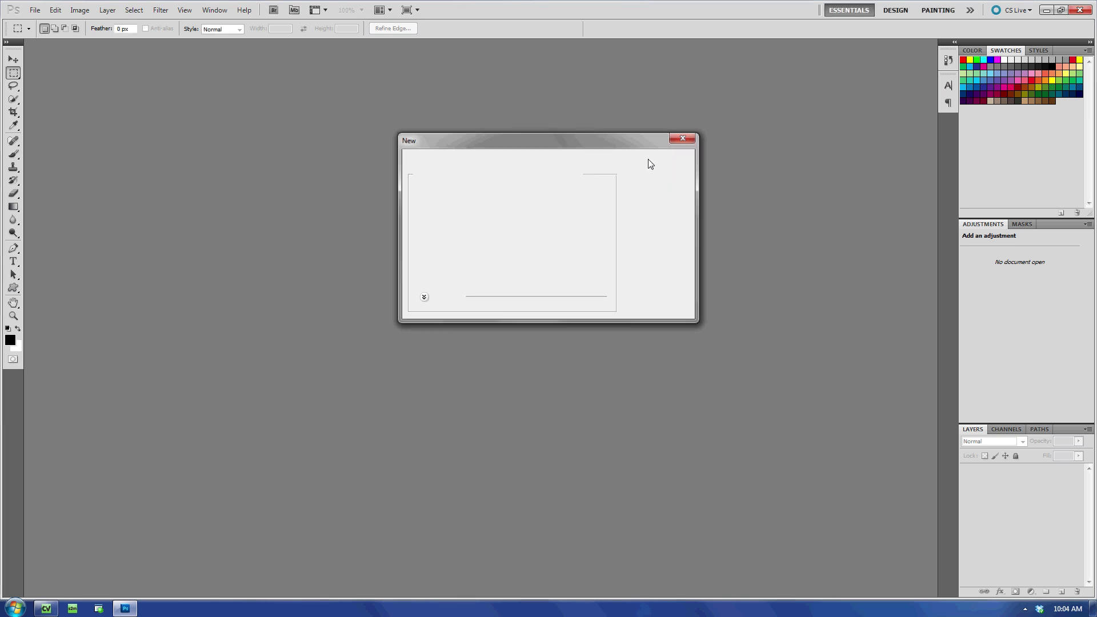
pyautogui.hotkey('ctrl', 'BackSpace')
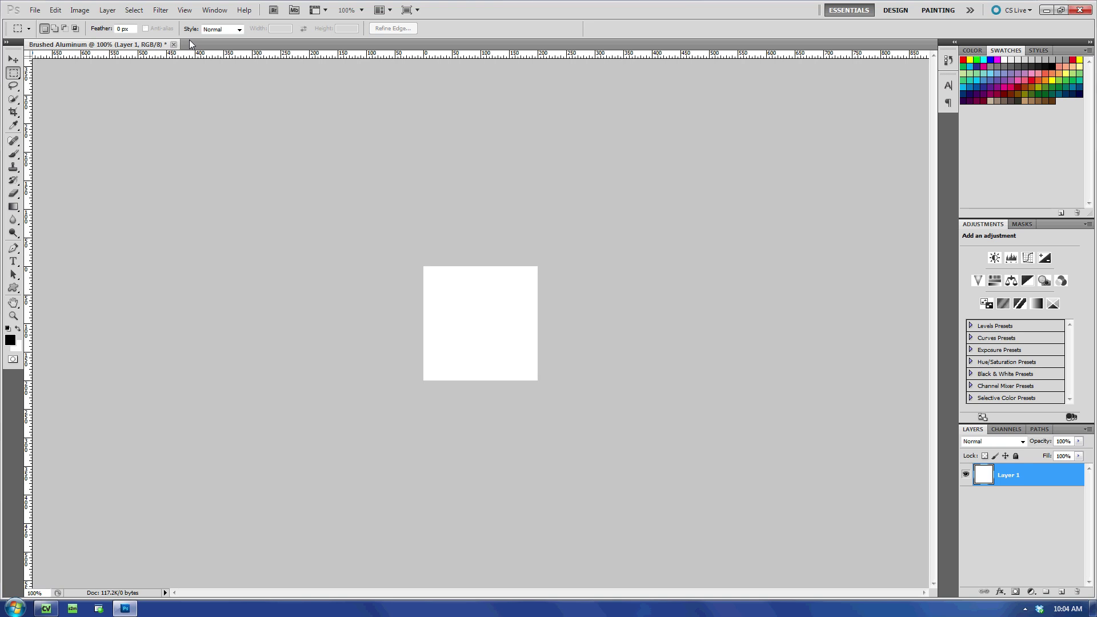
# Apply a Gaussian, monochromatic Add Noise filter to the white Layer 1
pyautogui.click(160, 9)
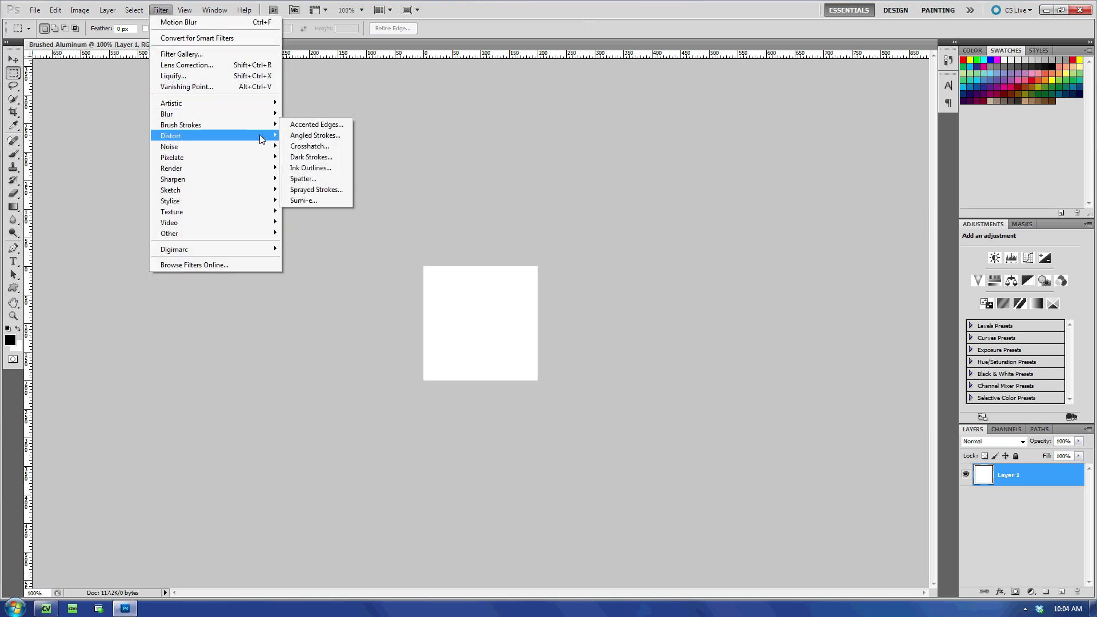
pyautogui.click(290, 148)
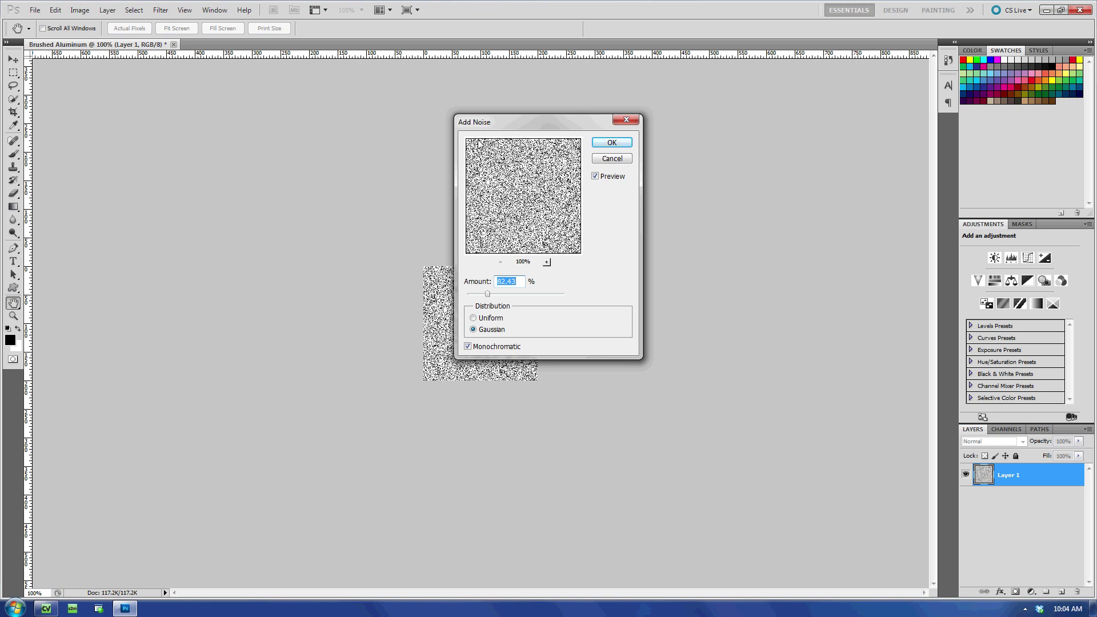
pyautogui.click(609, 142)
pyautogui.press('m')
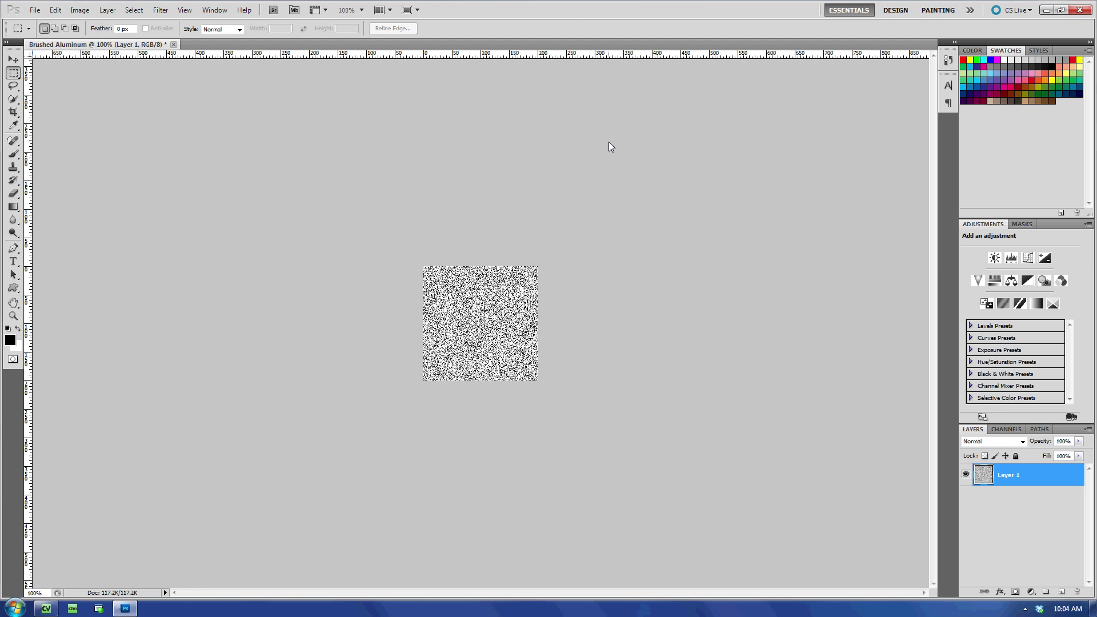
# Apply a 26-pixel vertical Motion Blur to the noise, cancelling a trial 184% stretch
pyautogui.click(166, 11)
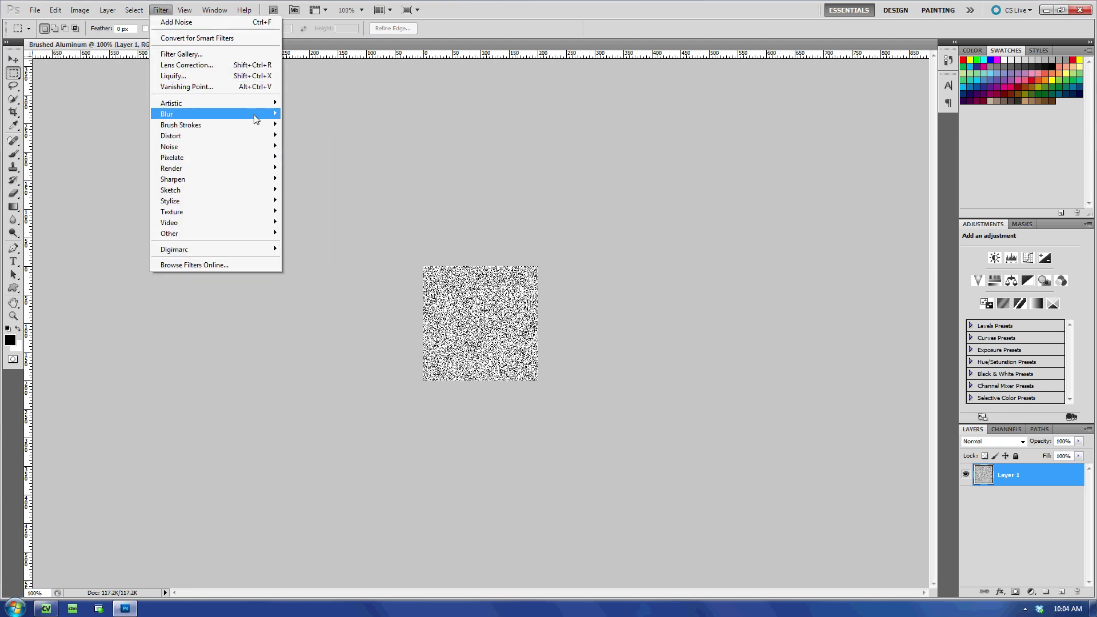
pyautogui.moveTo(255, 119)
pyautogui.click(305, 179)
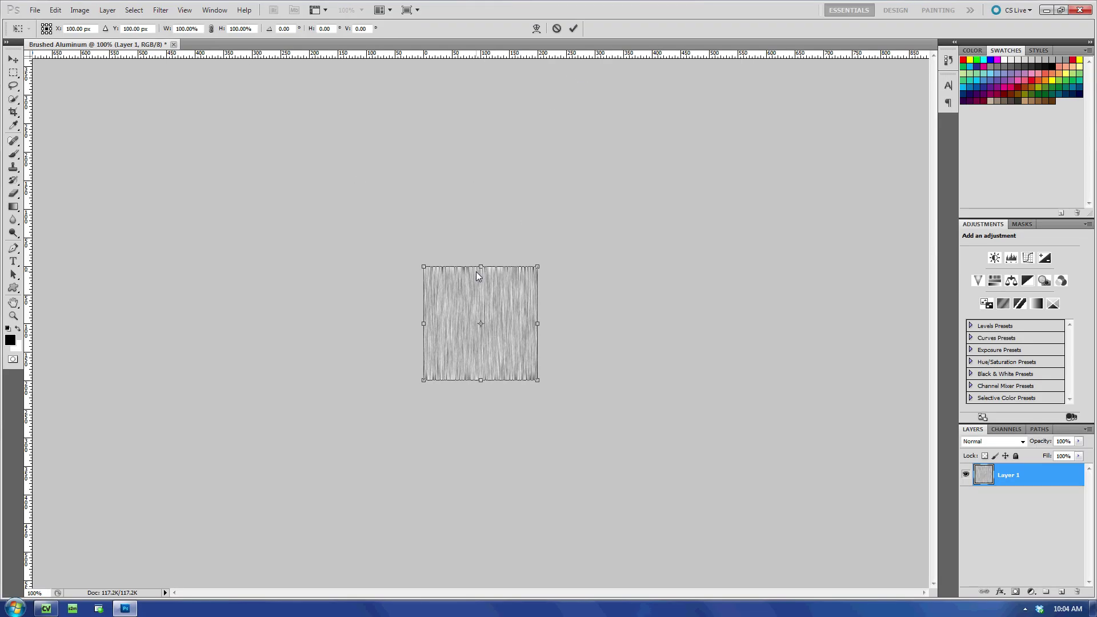
pyautogui.moveTo(481, 266); pyautogui.dragTo(477, 218)
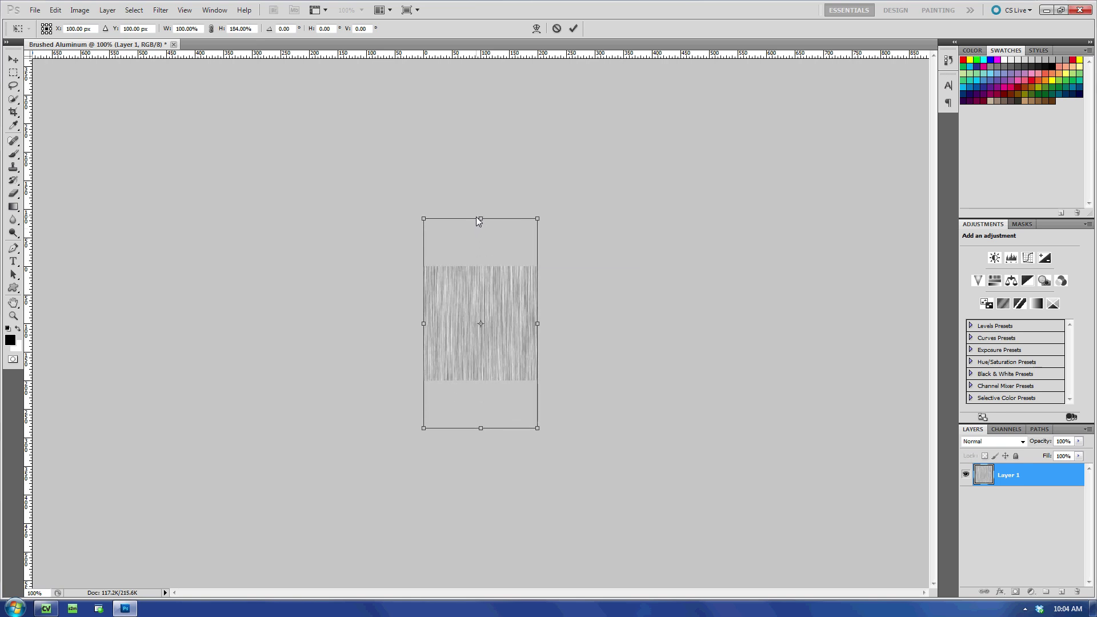
pyautogui.press('Escape')
pyautogui.press('m')
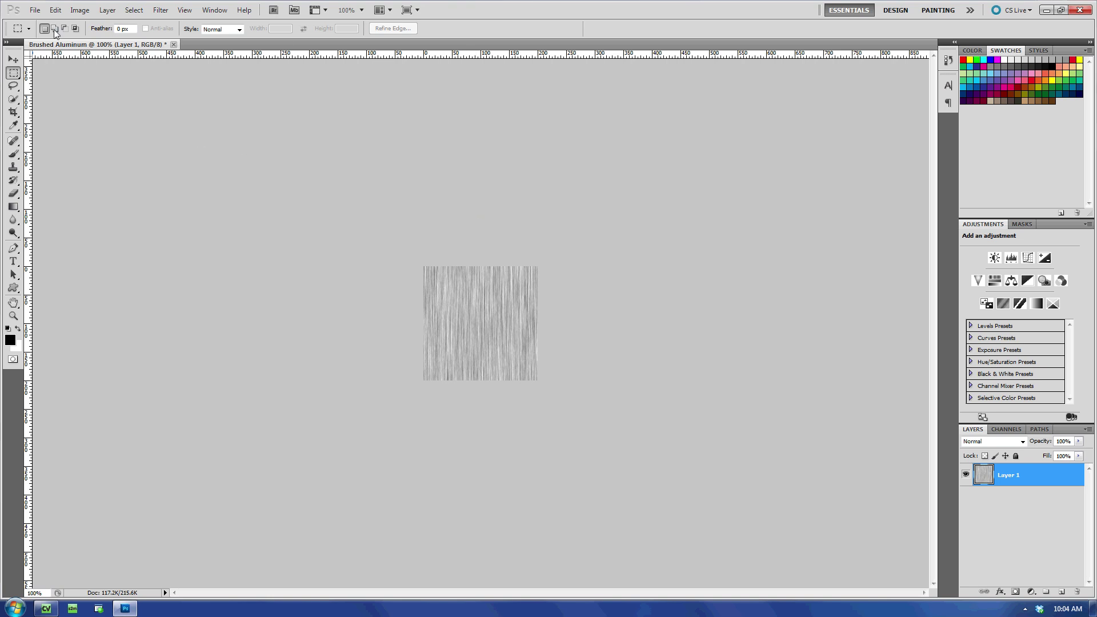
# Save the image as the BMP file 'Brushed Aluminum.bmp' in the Desktop Graphics folder
pyautogui.click(35, 10)
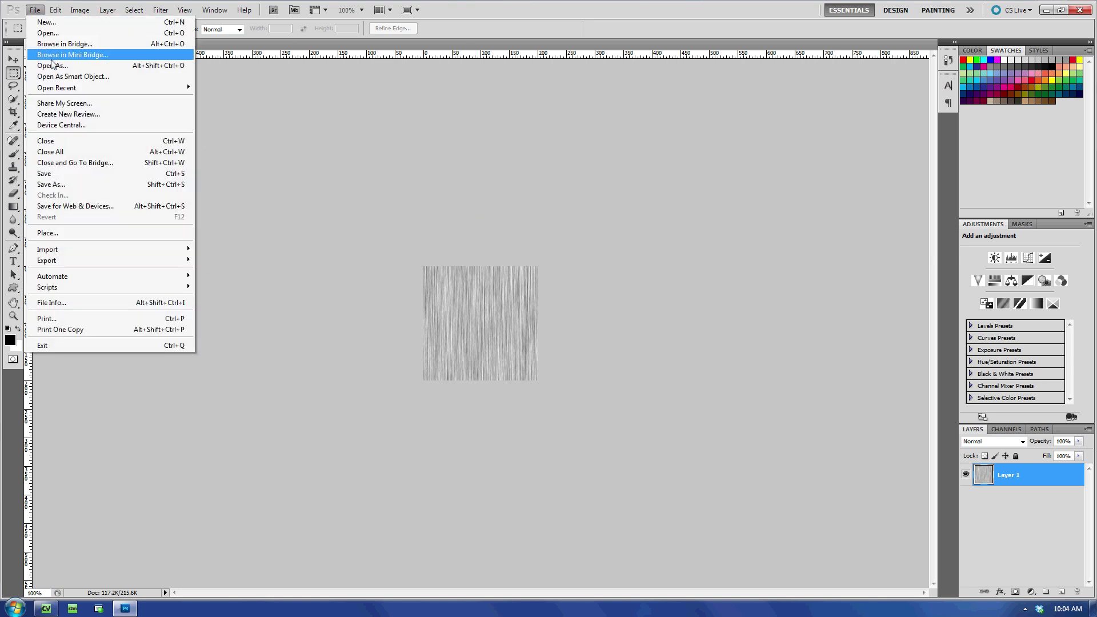
pyautogui.click(59, 173)
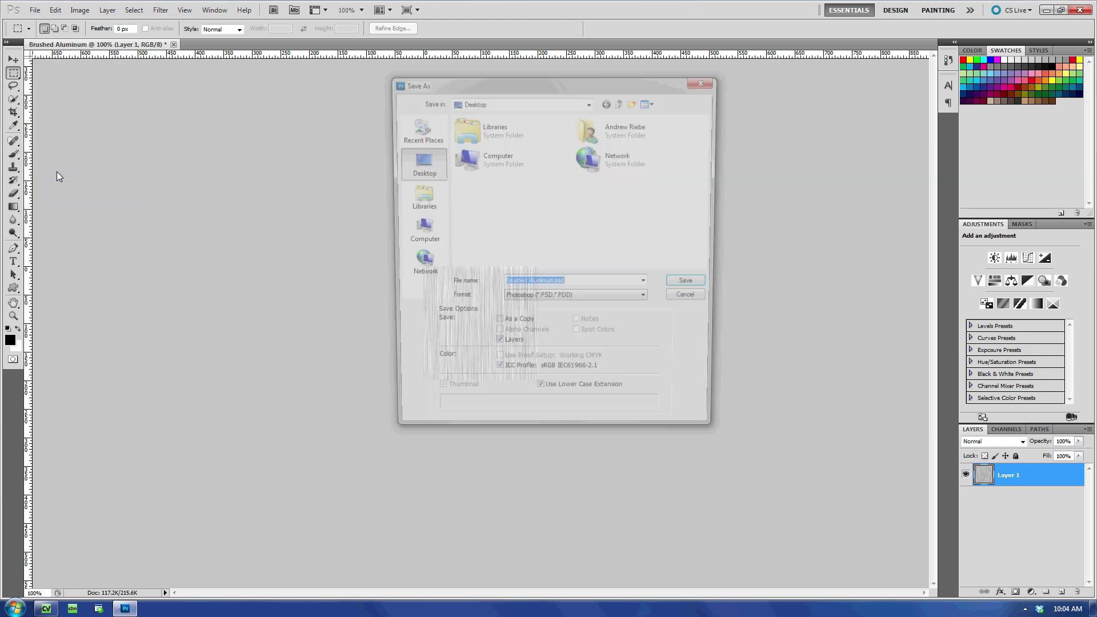
pyautogui.write('c:\\Users\\Andrew Riebe\\Desktop\\Graphics')
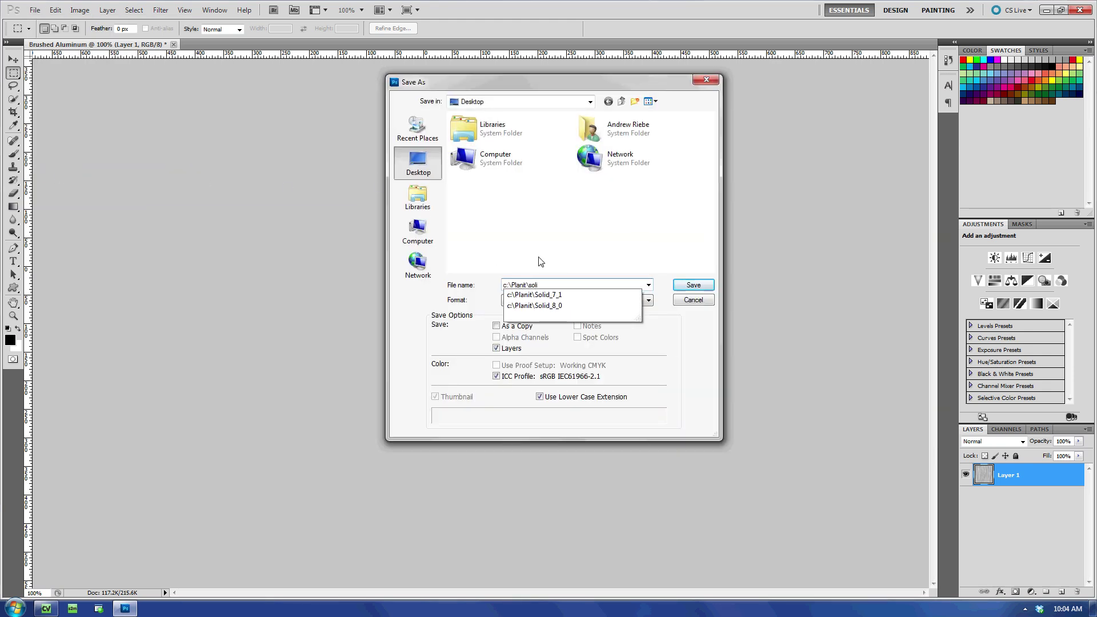
pyautogui.press('Return')
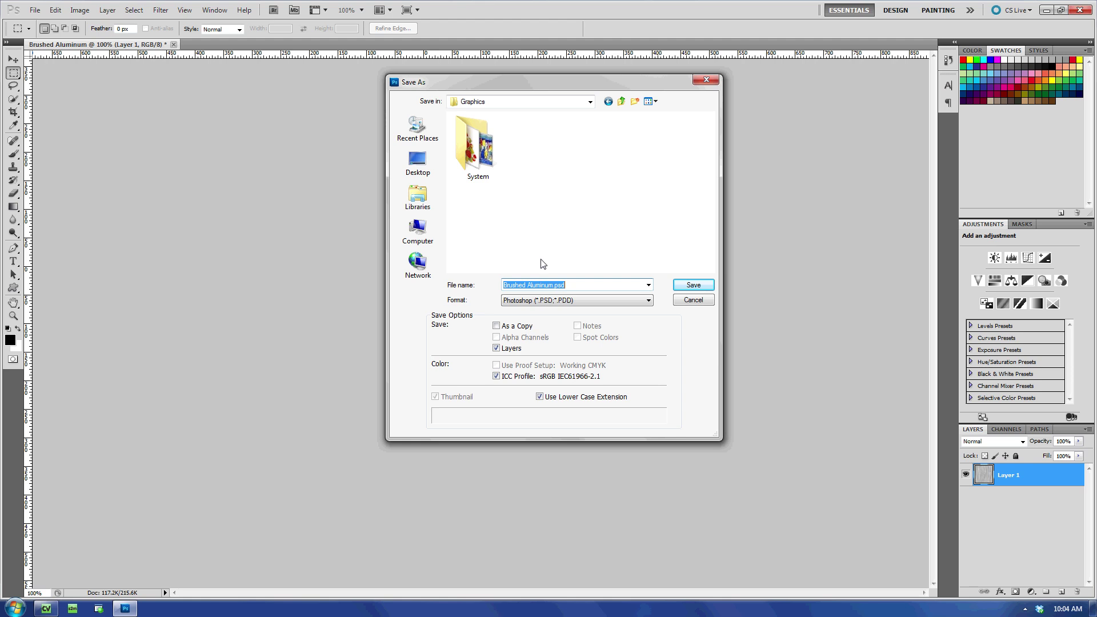
pyautogui.click(563, 300)
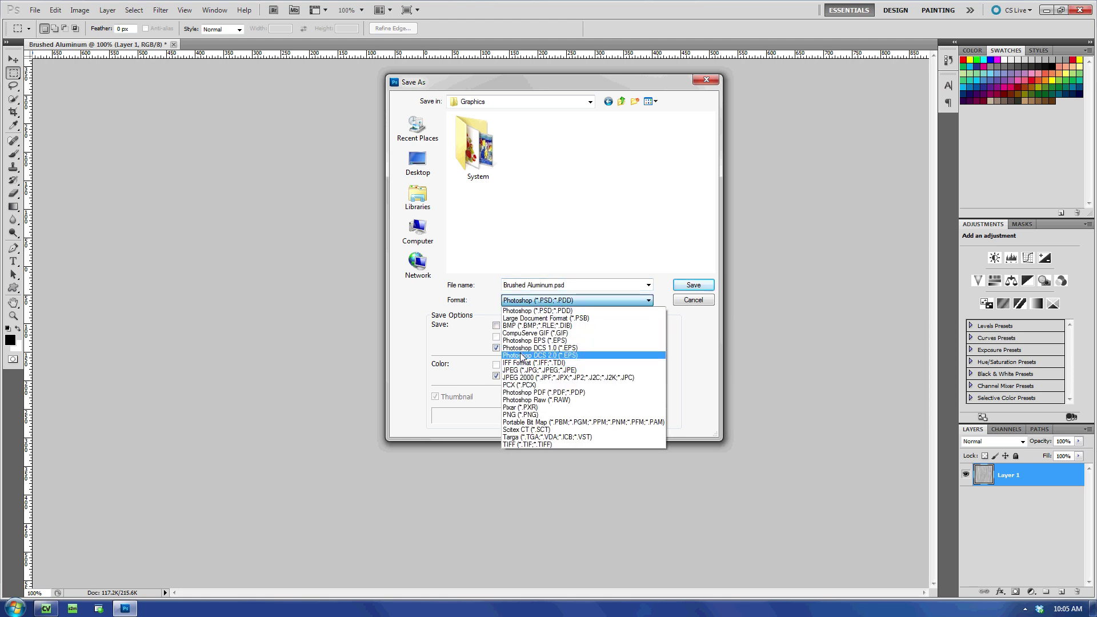
pyautogui.click(518, 326)
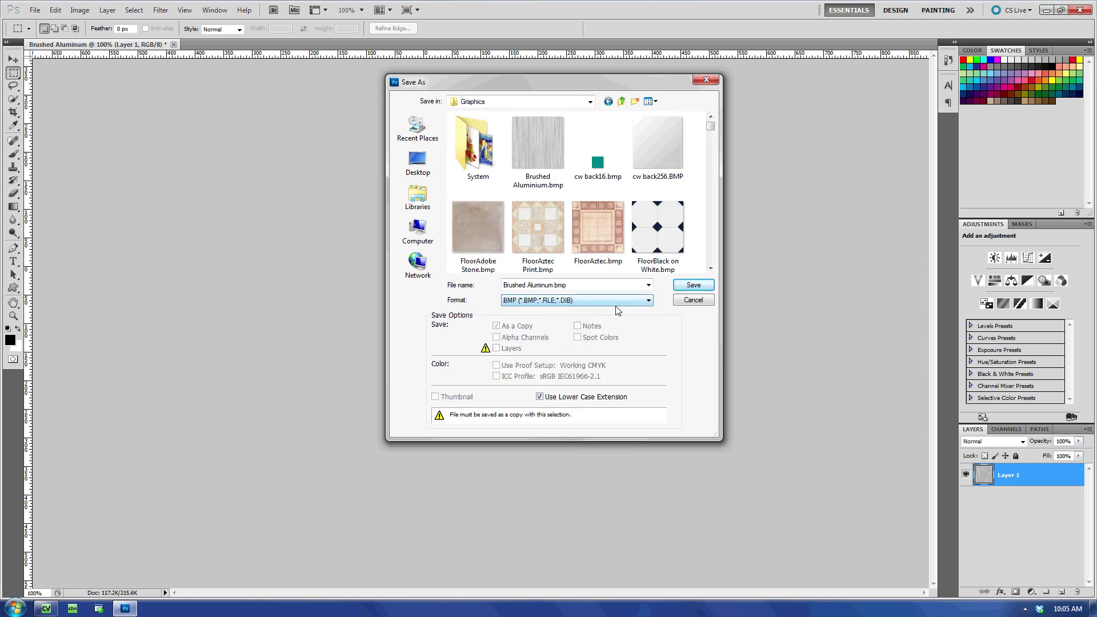
pyautogui.click(690, 289)
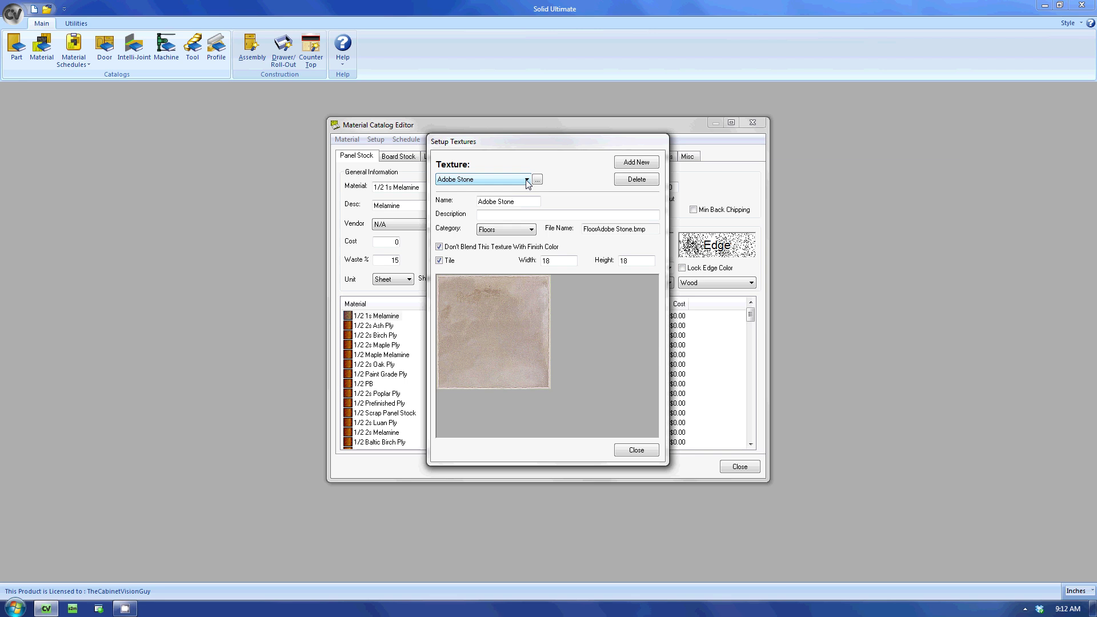
# Add texture 'Brushed Alum' (description 'Brushed Aluminium') from Brushed Aluminium.bmp, tiled 12 × 12
pyautogui.click(629, 162)
pyautogui.doubleClick(630, 108)
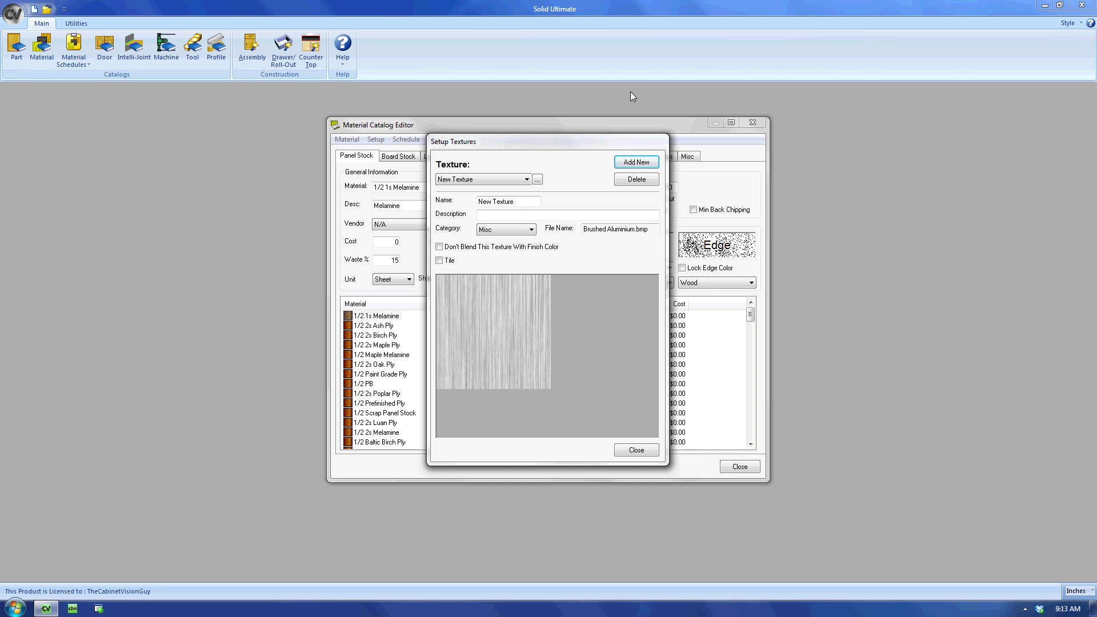
pyautogui.click(529, 201)
pyautogui.write('Brushed Alum')
pyautogui.click(519, 215)
pyautogui.write('Brushed Aluminium')
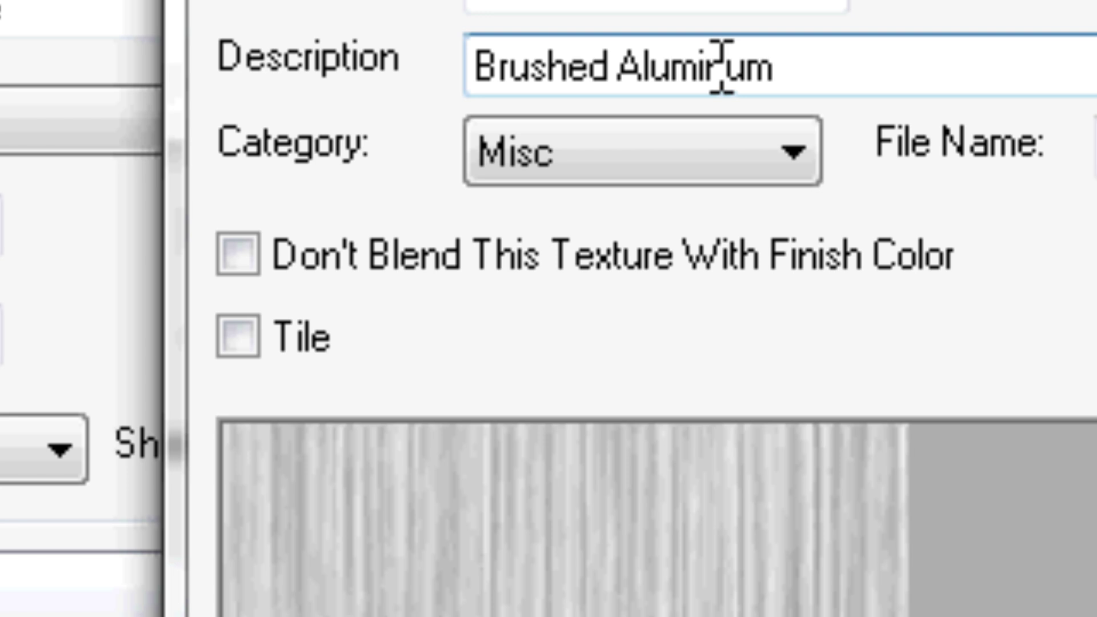
pyautogui.click(245, 341)
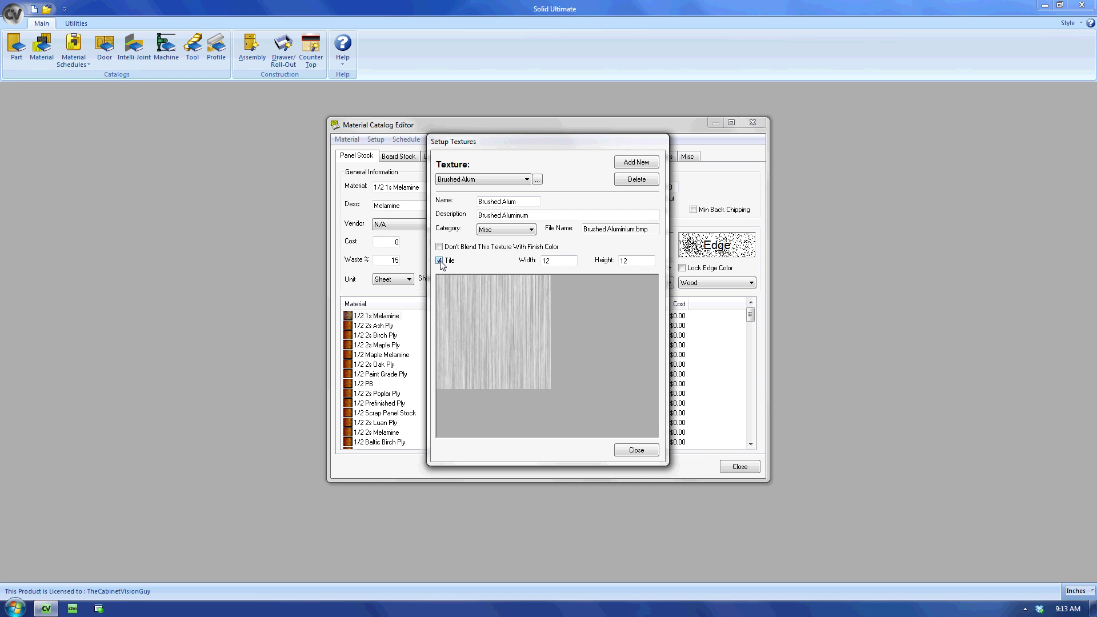
pyautogui.click(628, 450)
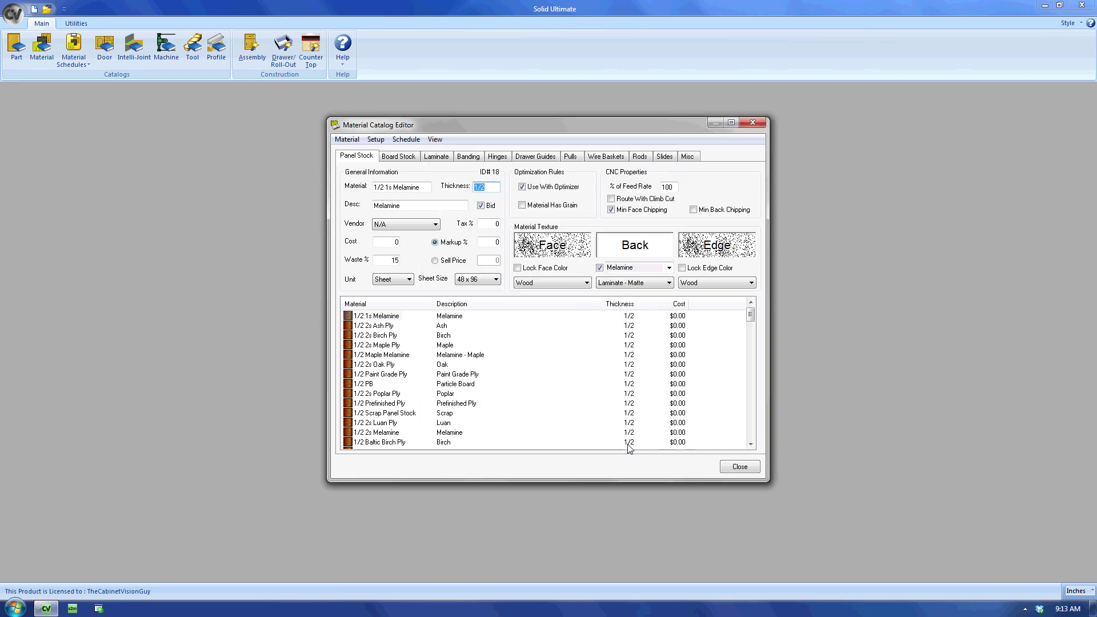
# Create Misc material '1/16 Brushed Aluminum', 1/16 thick, described 'Brushed Aluminum Material', not bid
pyautogui.click(687, 162)
pyautogui.click(687, 156)
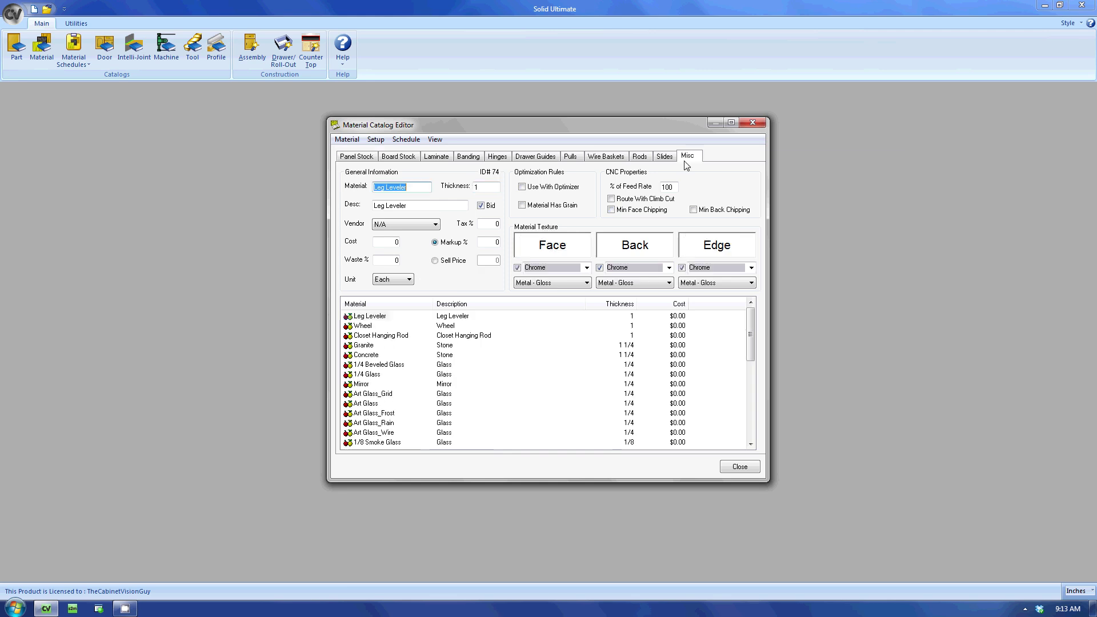
pyautogui.click(356, 140)
pyautogui.click(357, 152)
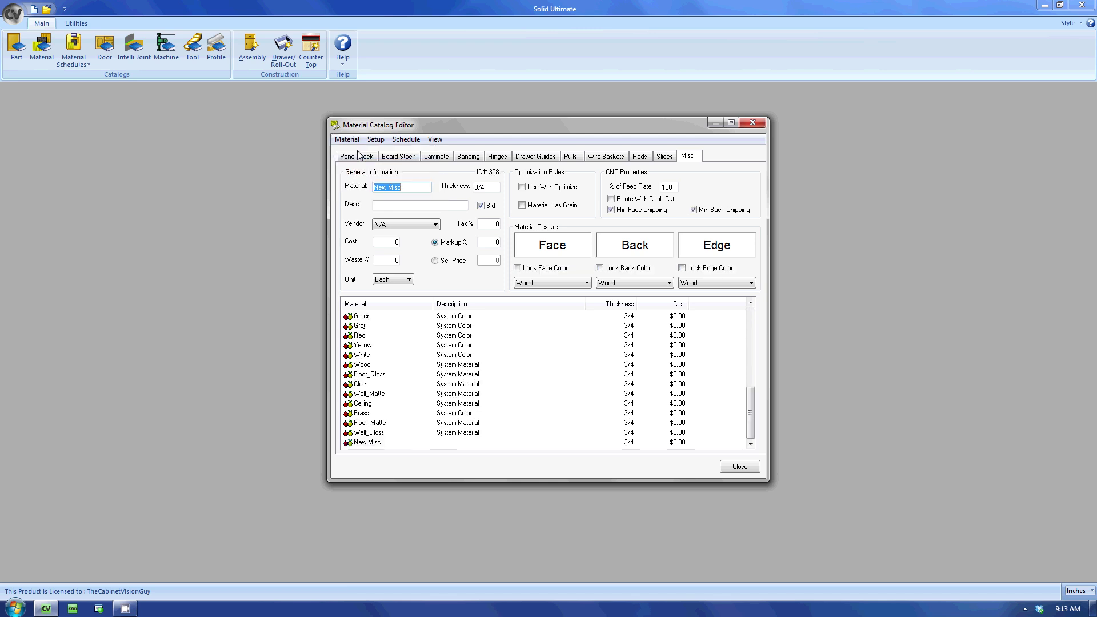
pyautogui.write('1/16 Brushed Aluminum')
pyautogui.doubleClick(490, 186)
pyautogui.write('1/16')
pyautogui.press('Tab')
pyautogui.write('Brushed Aluminum Material')
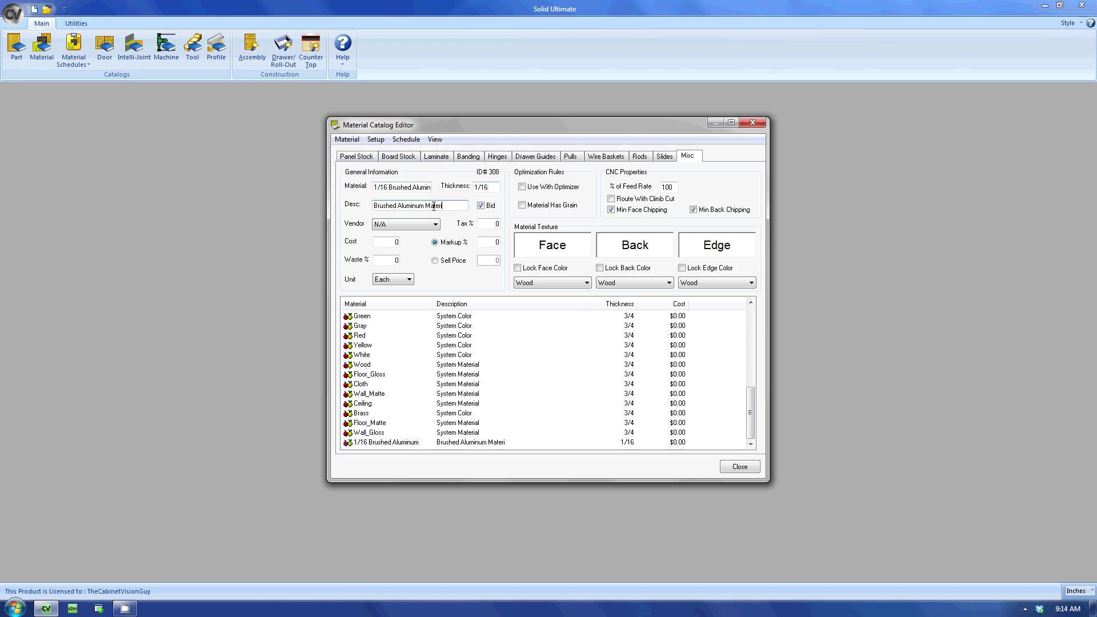
pyautogui.click(481, 205)
pyautogui.click(400, 279)
# Sell the material by the Sheet and lock the edge to Chrome, Laminate - Gloss
pyautogui.click(384, 338)
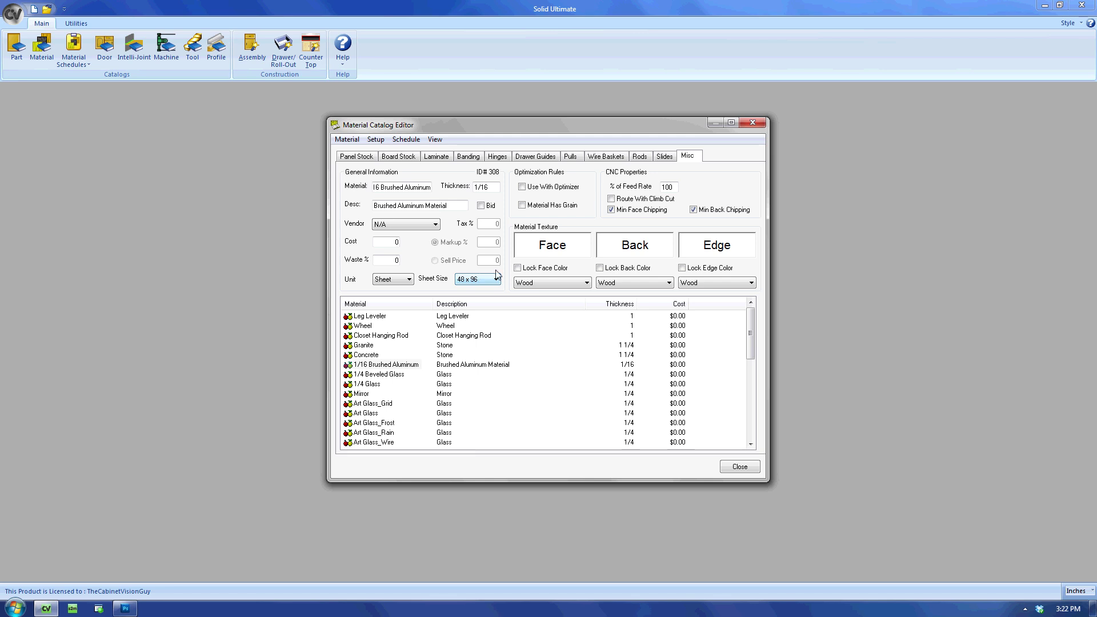
pyautogui.click(682, 268)
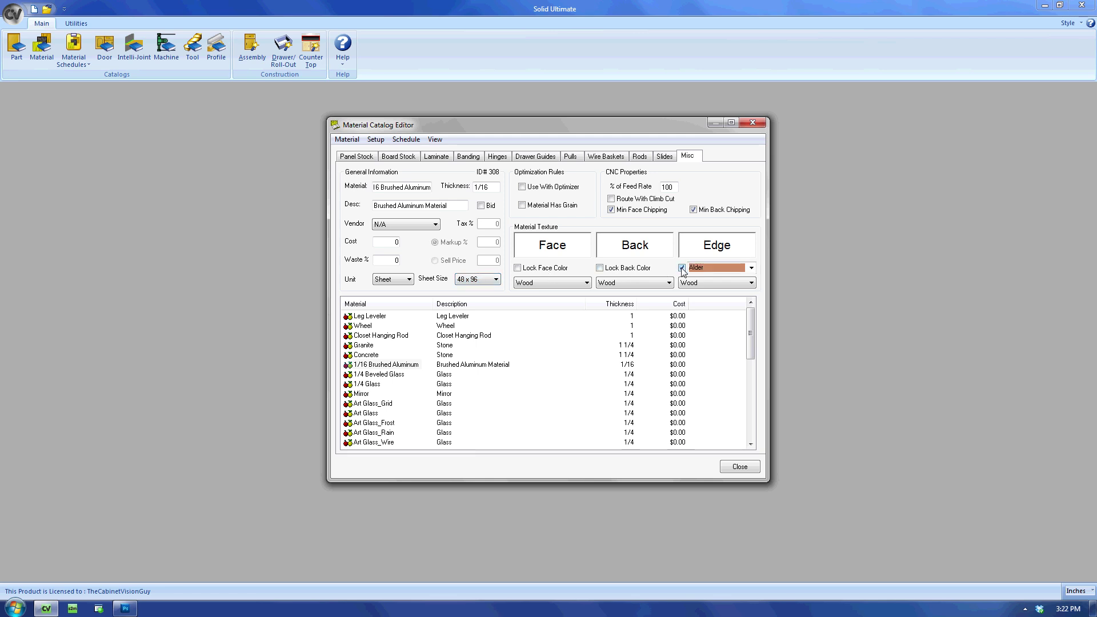
pyautogui.click(751, 268)
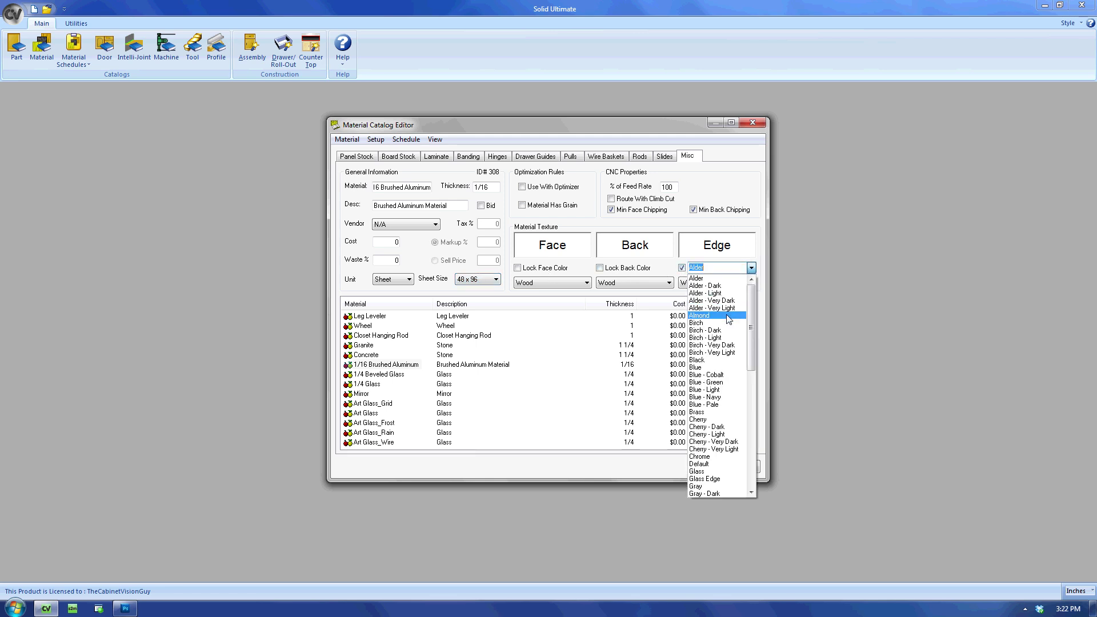
pyautogui.click(707, 457)
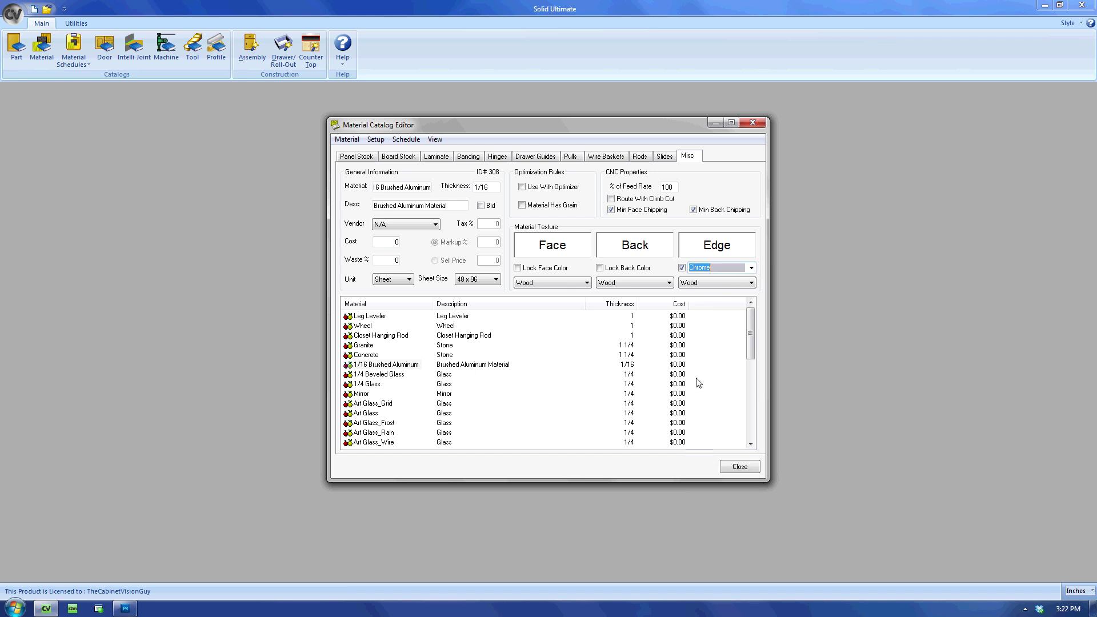
pyautogui.click(719, 282)
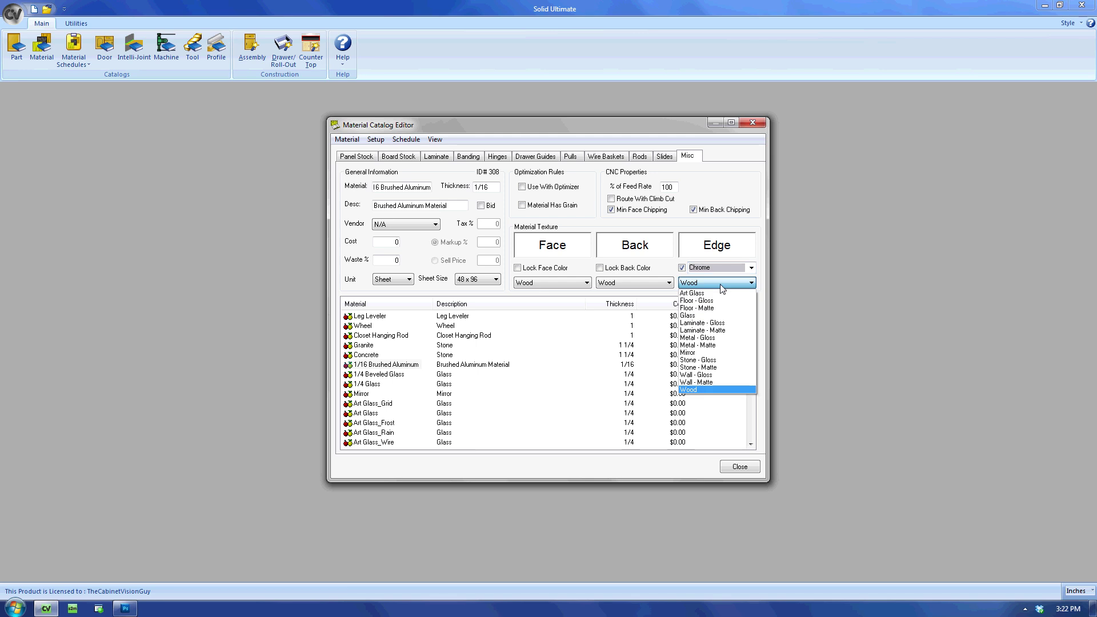
pyautogui.click(708, 323)
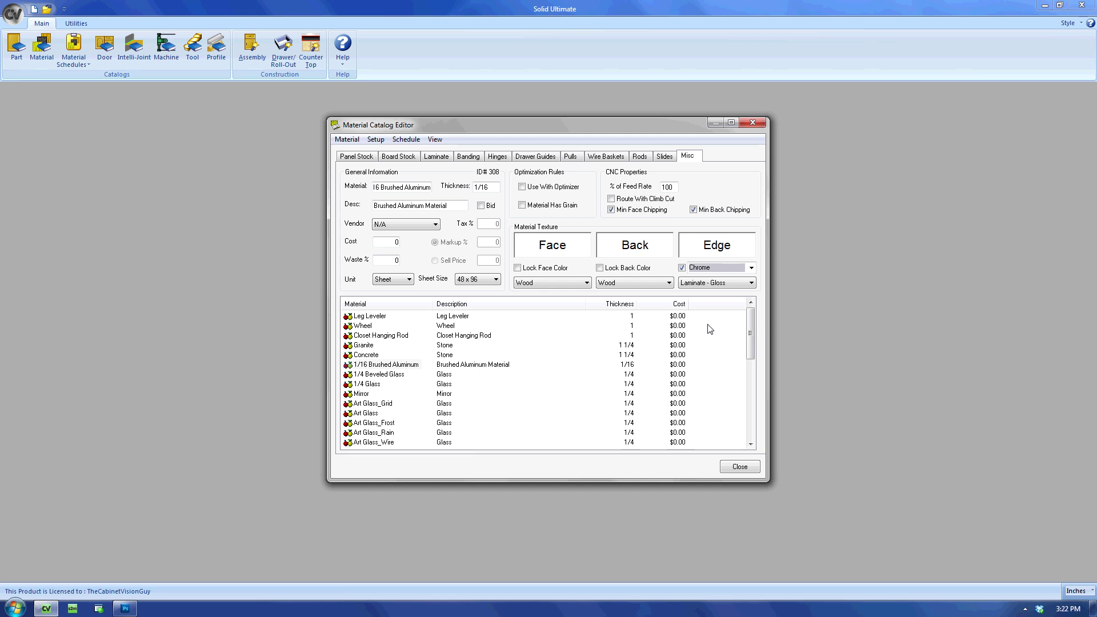
# Lock the back colour to Chrome with a Laminate - Gloss finish
pyautogui.click(599, 267)
pyautogui.click(634, 267)
pyautogui.click(628, 408)
pyautogui.click(624, 283)
pyautogui.click(624, 363)
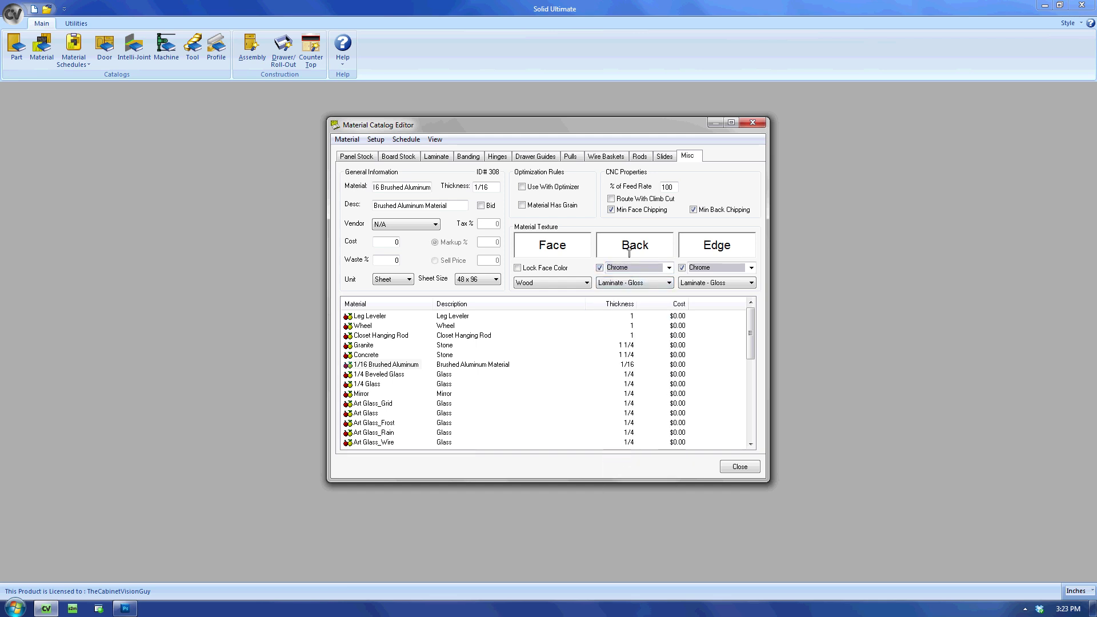
# Lock the face colour to Chrome with a Laminate - Gloss finish
pyautogui.click(516, 268)
pyautogui.click(552, 267)
pyautogui.click(551, 451)
pyautogui.click(551, 282)
pyautogui.click(551, 333)
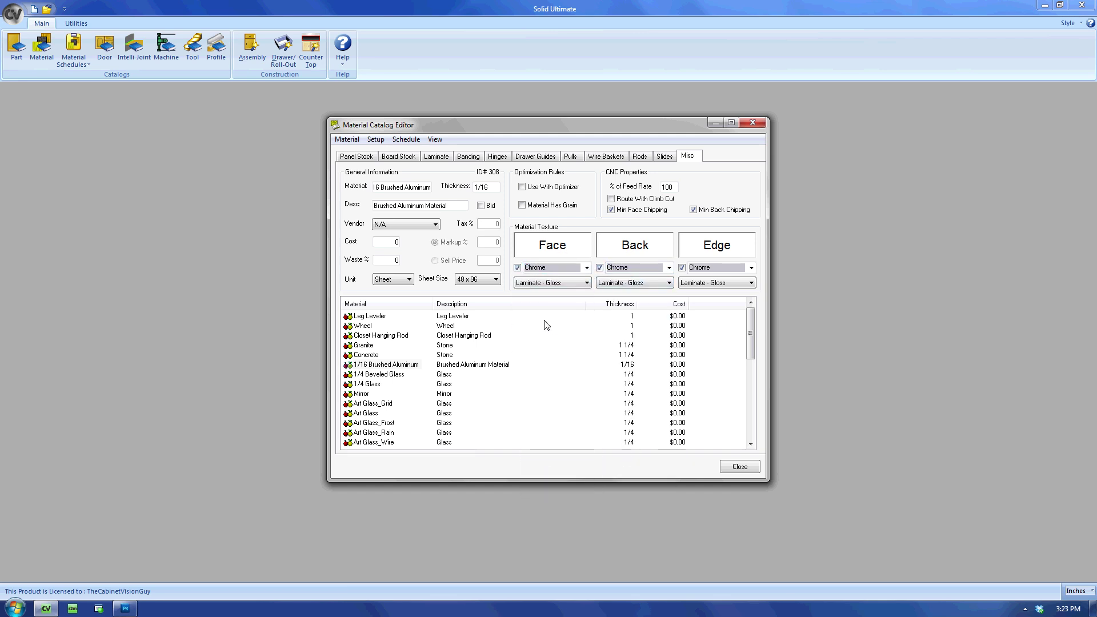
# Assign the Brushed Alum texture to both the face and the back of the material
pyautogui.click(546, 251)
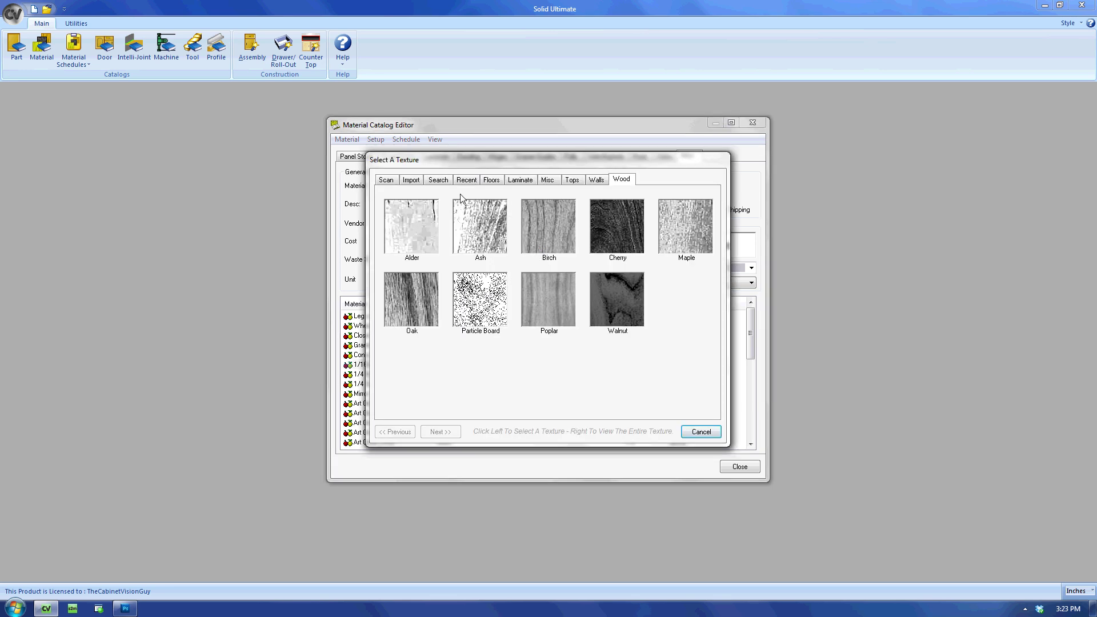
pyautogui.click(547, 181)
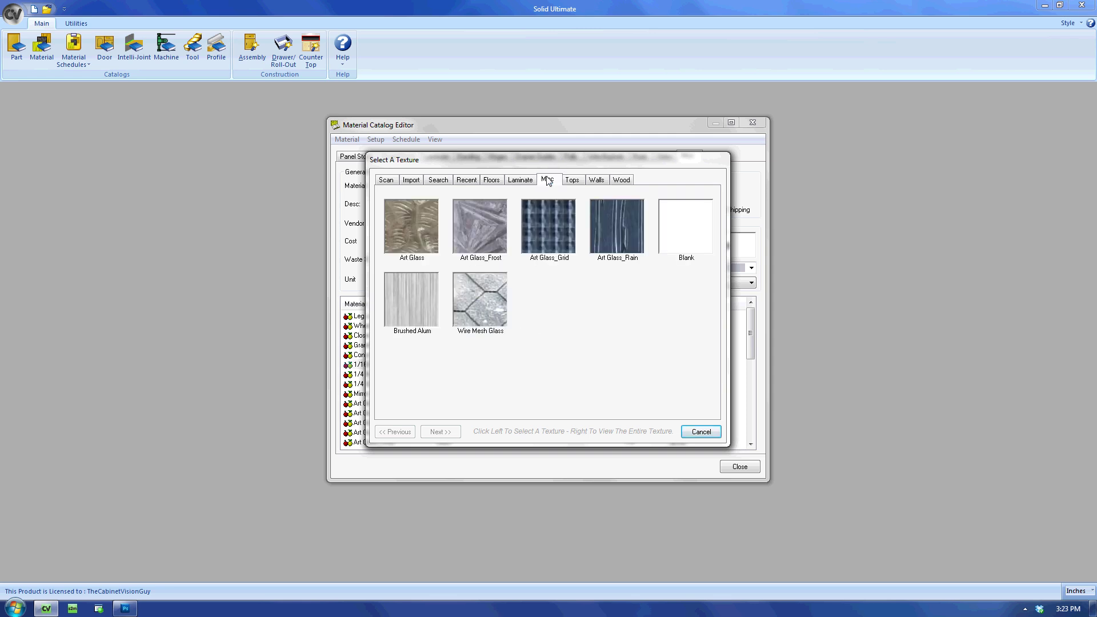
pyautogui.click(410, 284)
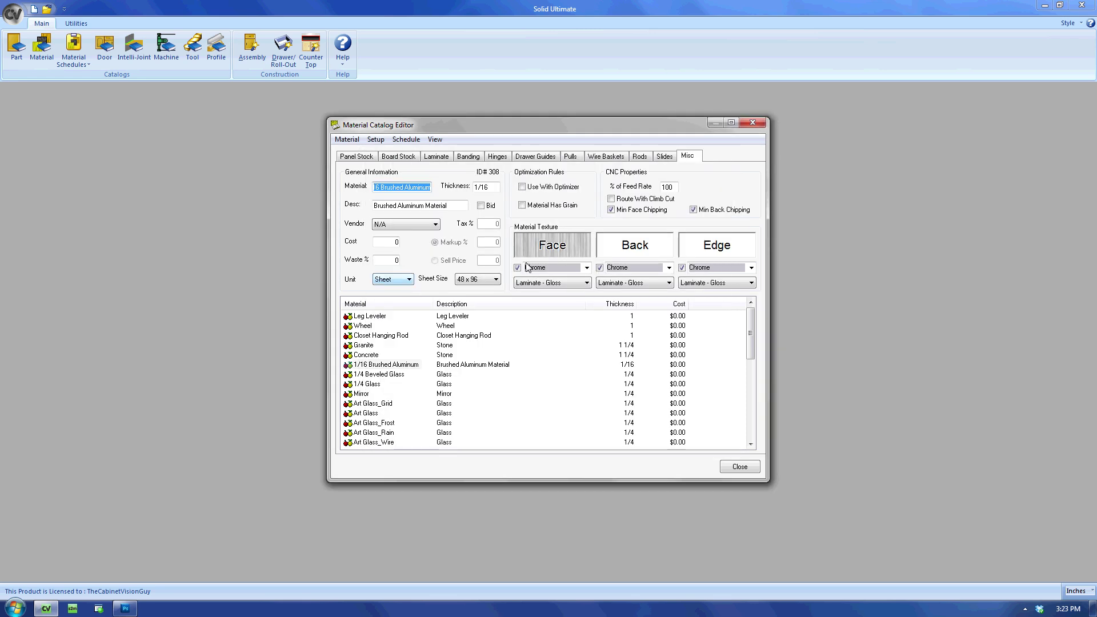
pyautogui.click(617, 252)
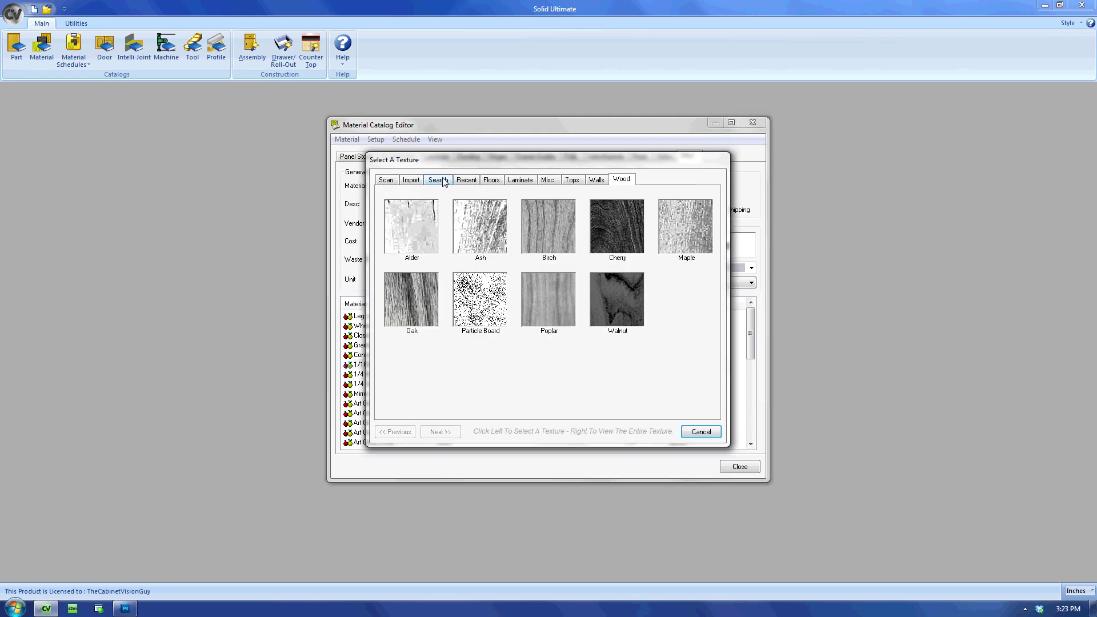
pyautogui.click(467, 180)
pyautogui.click(428, 221)
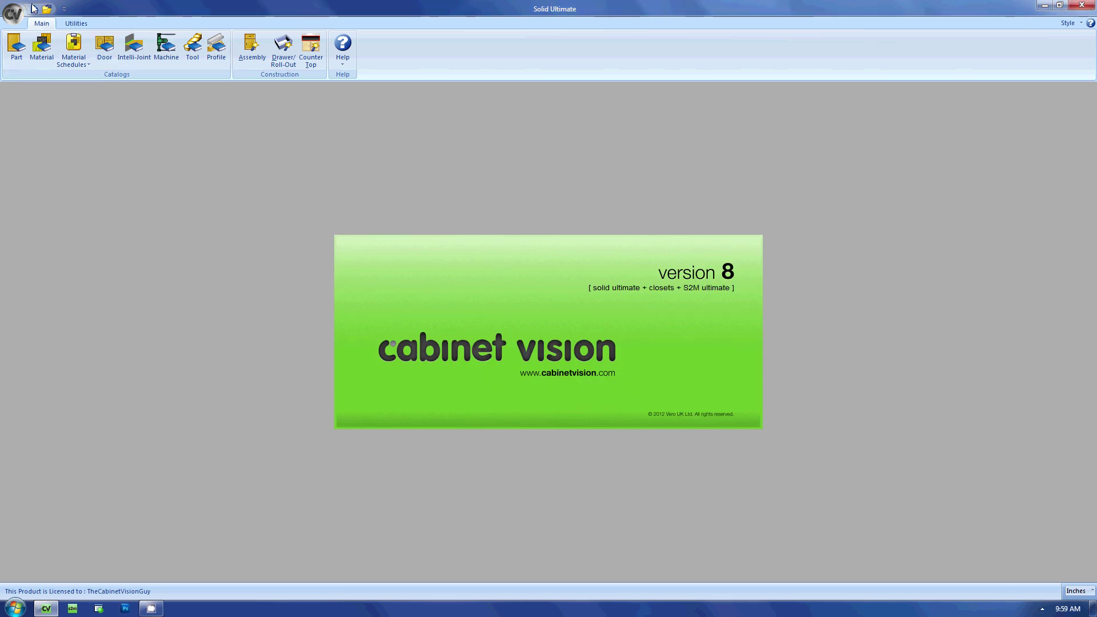
# Start a new job, draw wall 1, and place a Std Base cabinet against it for editing
pyautogui.click(34, 8)
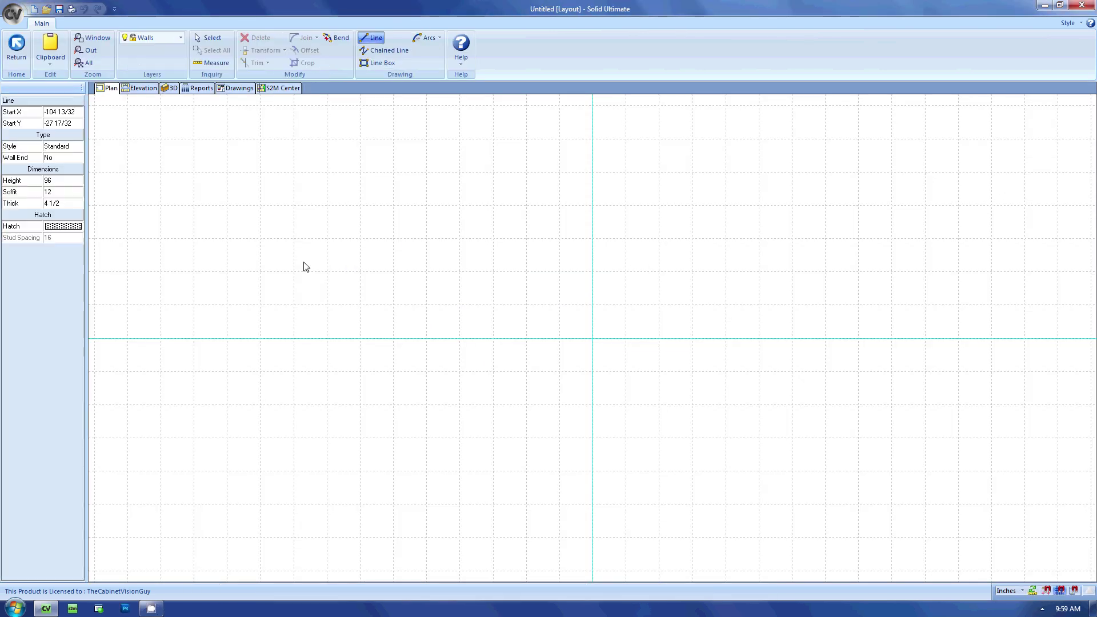
pyautogui.click(327, 272)
pyautogui.click(543, 272)
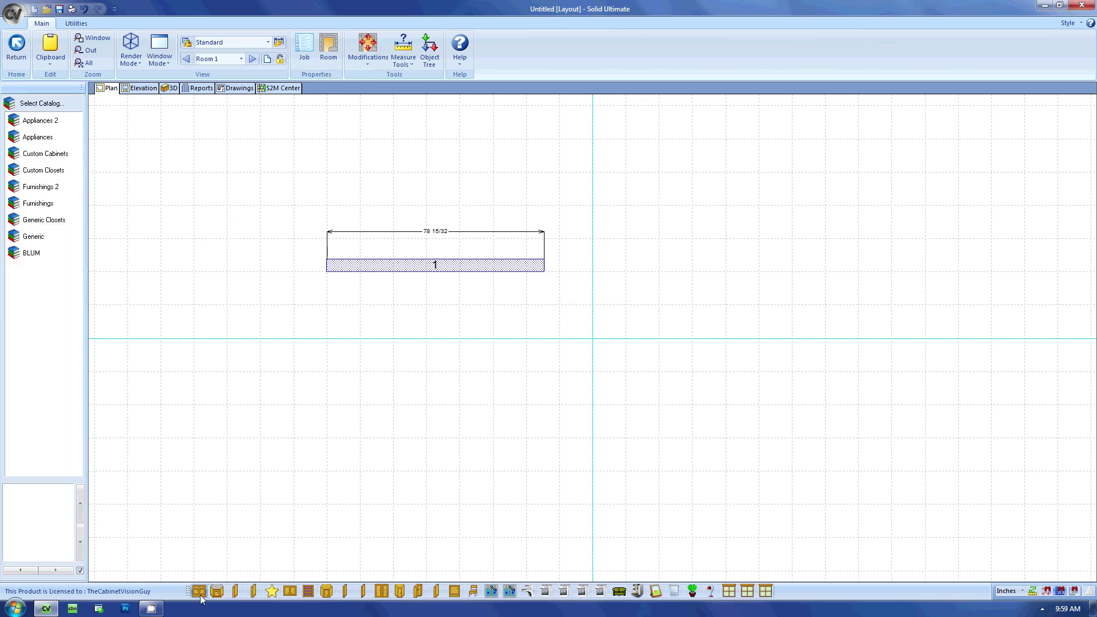
pyautogui.click(199, 590)
pyautogui.click(416, 312)
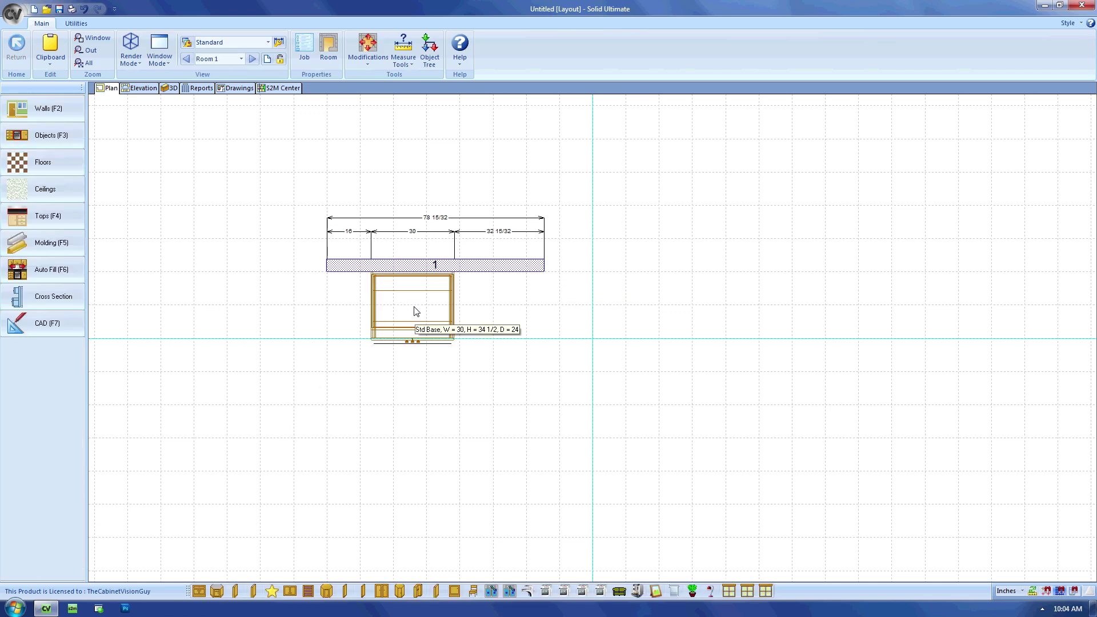
pyautogui.doubleClick(416, 311)
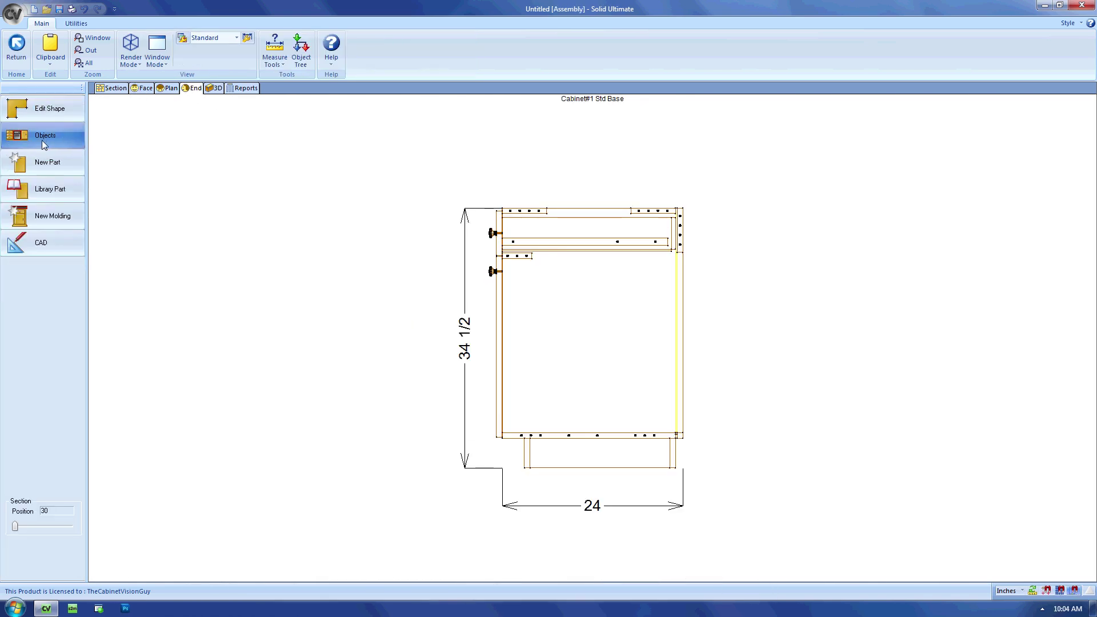
# Add a Skin - Left Finished part made of 1/16 Brushed Aluminum with Chrome finishes
pyautogui.click(43, 162)
pyautogui.moveTo(529, 274); pyautogui.dragTo(529, 333)
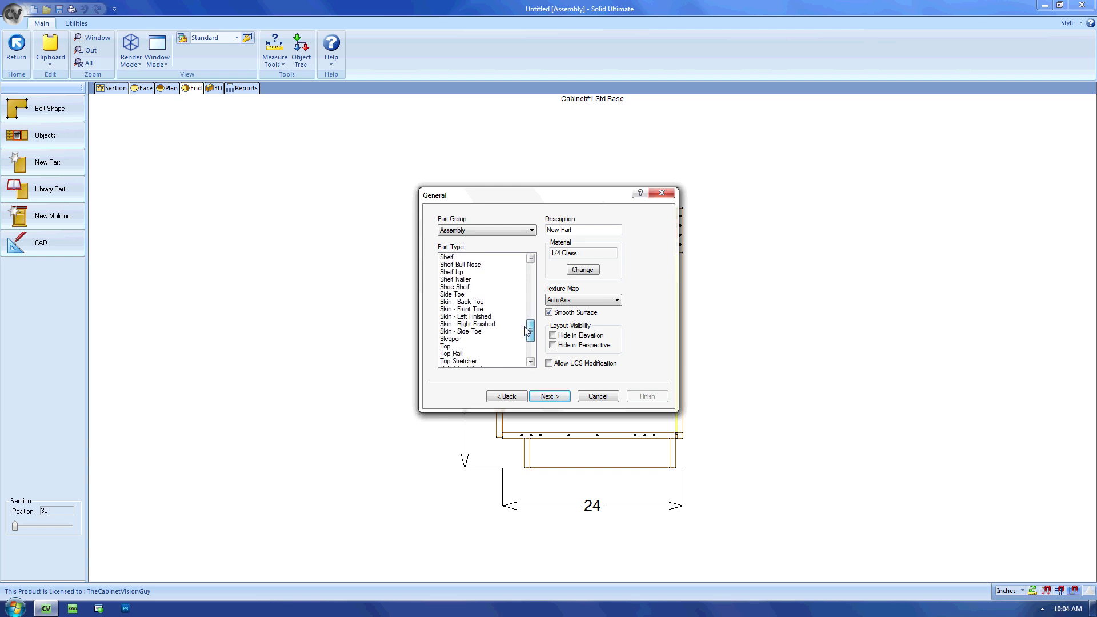
pyautogui.click(476, 317)
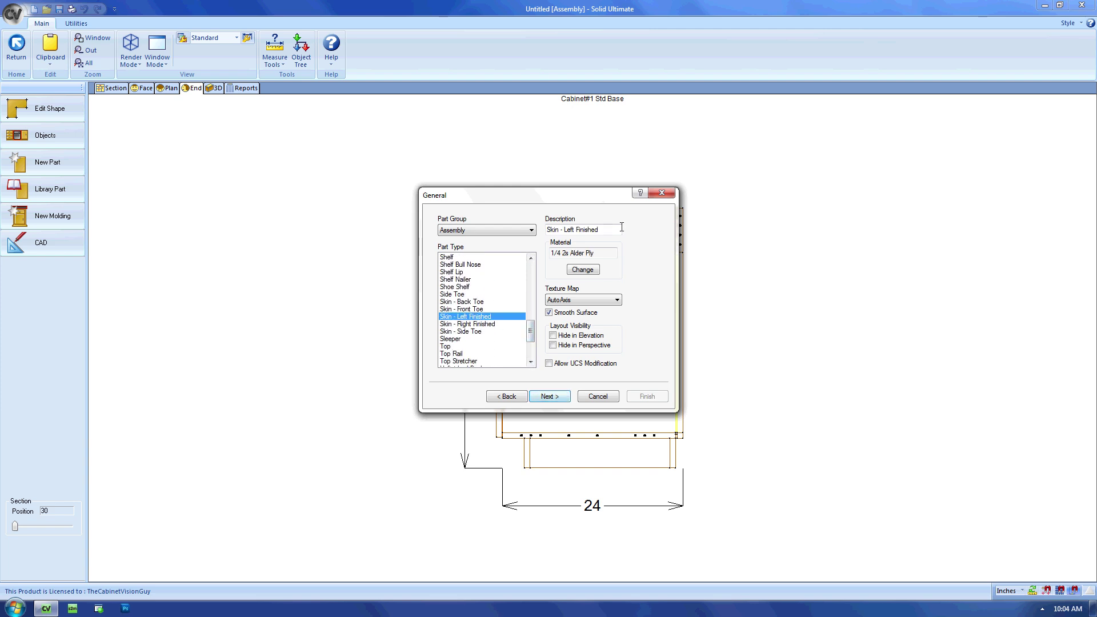
pyautogui.click(582, 269)
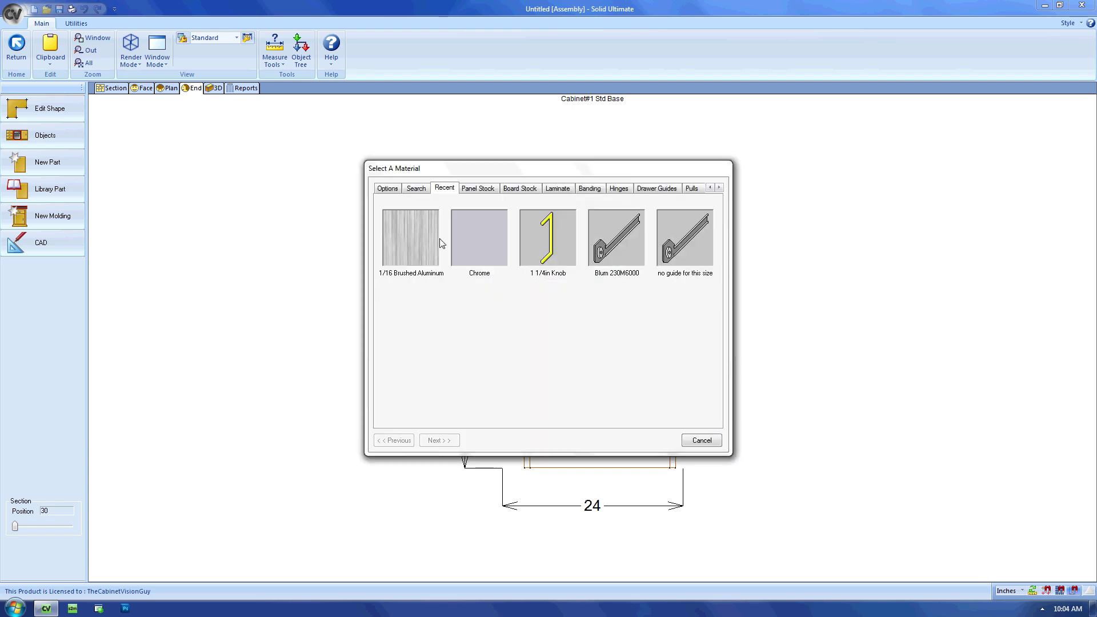
pyautogui.click(422, 235)
pyautogui.click(552, 396)
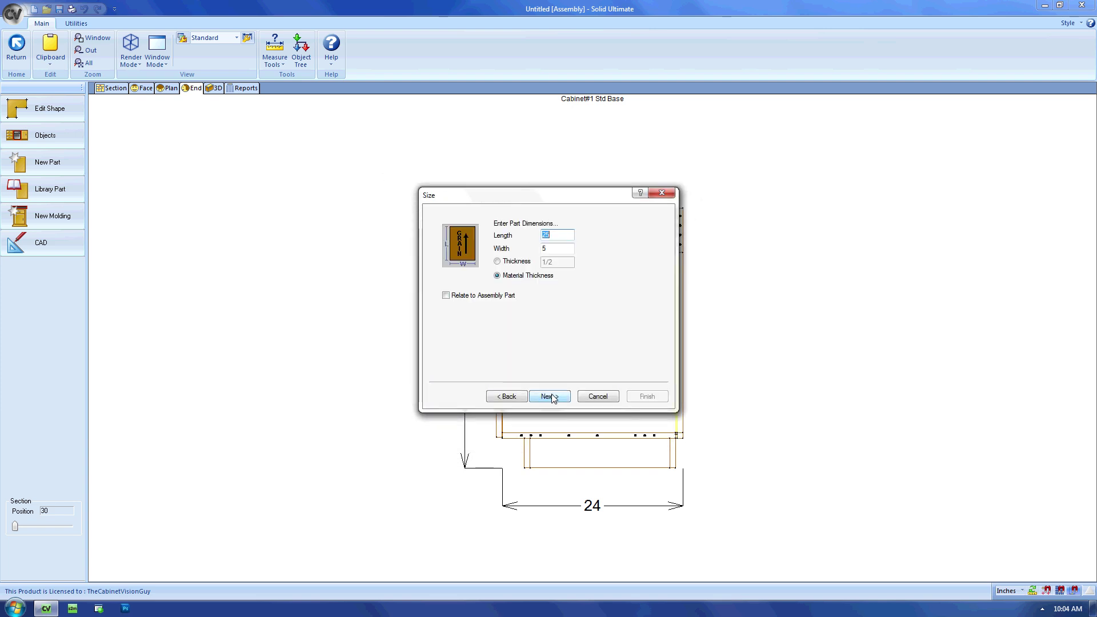
pyautogui.click(552, 397)
pyautogui.click(552, 396)
pyautogui.click(644, 396)
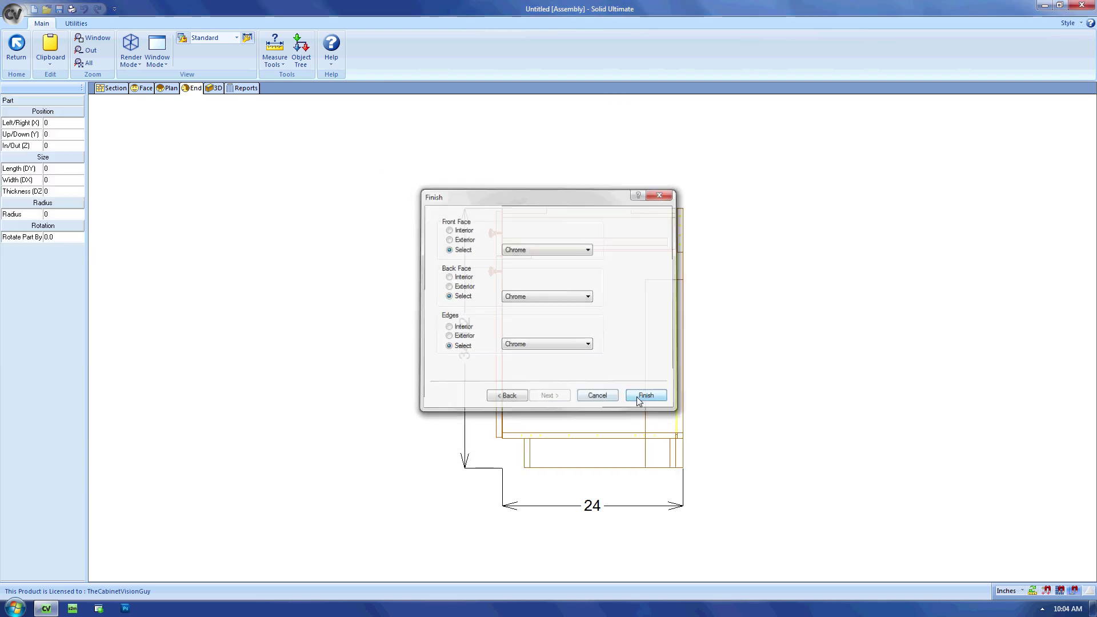
# Set the skin to left/right 0, up/down 4, length 30 1/2, width 2, and view it in 3D
pyautogui.click(72, 122)
pyautogui.write('0')
pyautogui.click(59, 134)
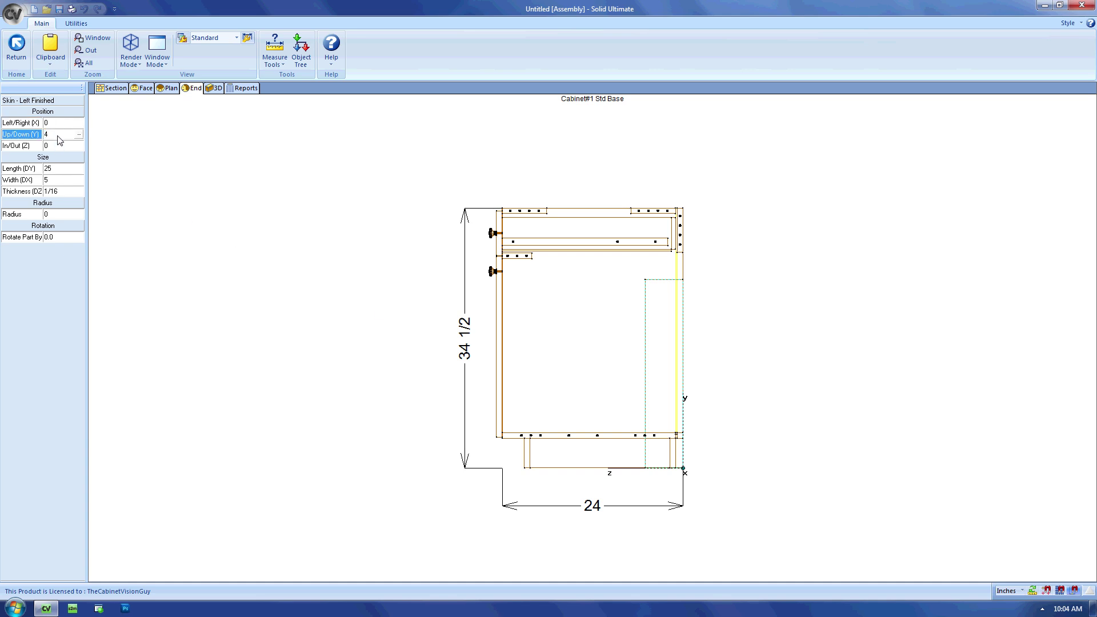
pyautogui.write('4')
pyautogui.press('Return')
pyautogui.click(63, 168)
pyautogui.write('30 1/2')
pyautogui.press('Return')
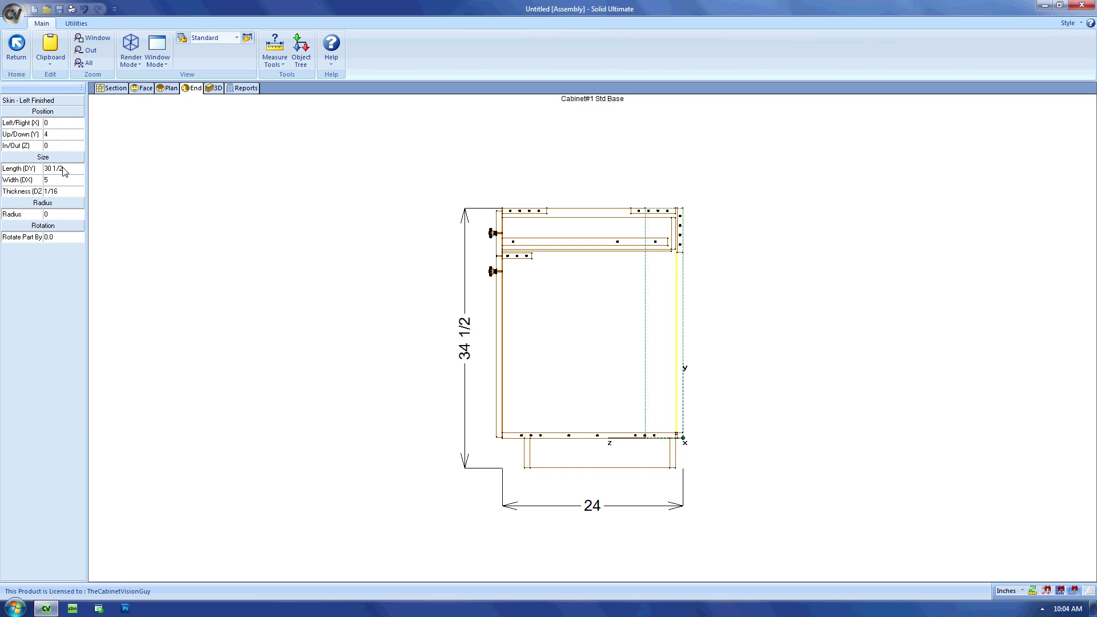
pyautogui.click(63, 182)
pyautogui.write('2')
pyautogui.press('Return')
pyautogui.click(213, 89)
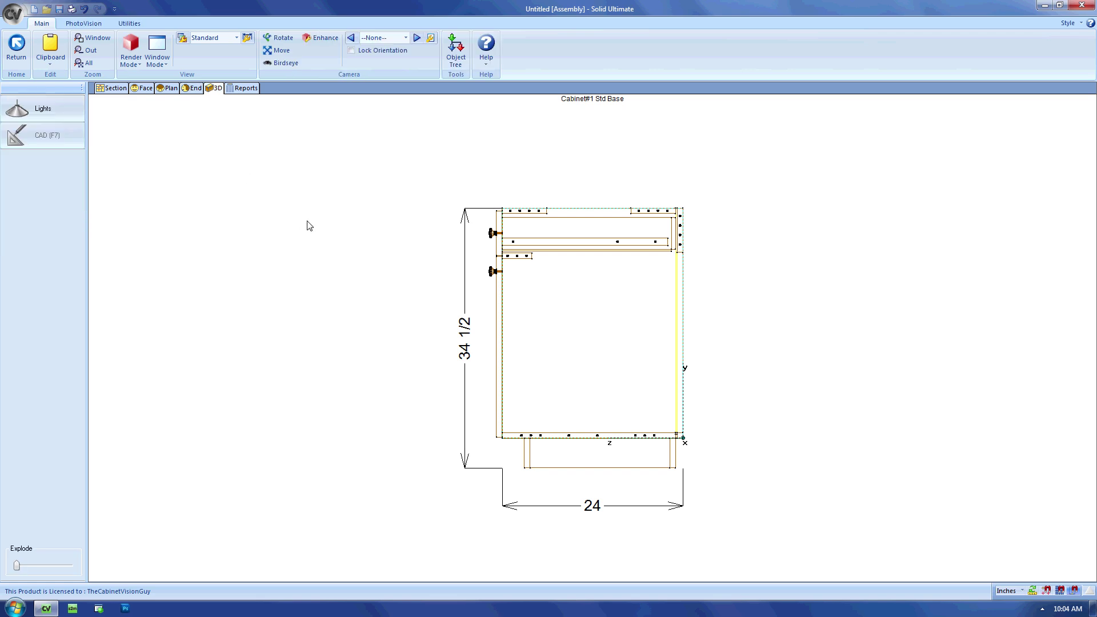
pyautogui.moveTo(350, 217); pyautogui.dragTo(591, 289)
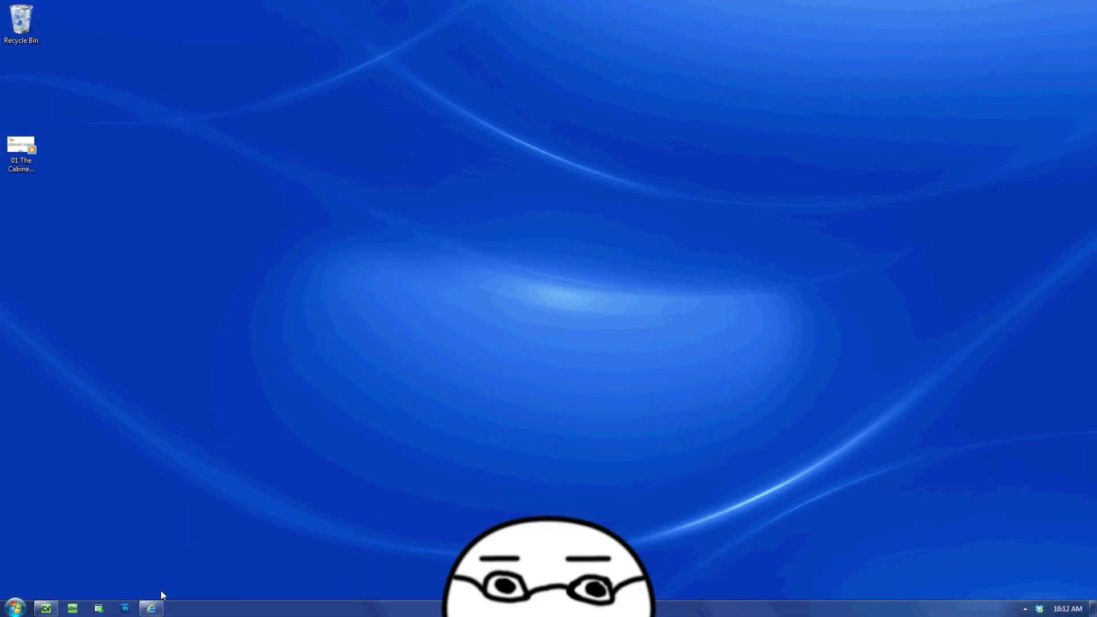
# Bring the Internet Explorer support page back from the taskbar
pyautogui.click(151, 608)
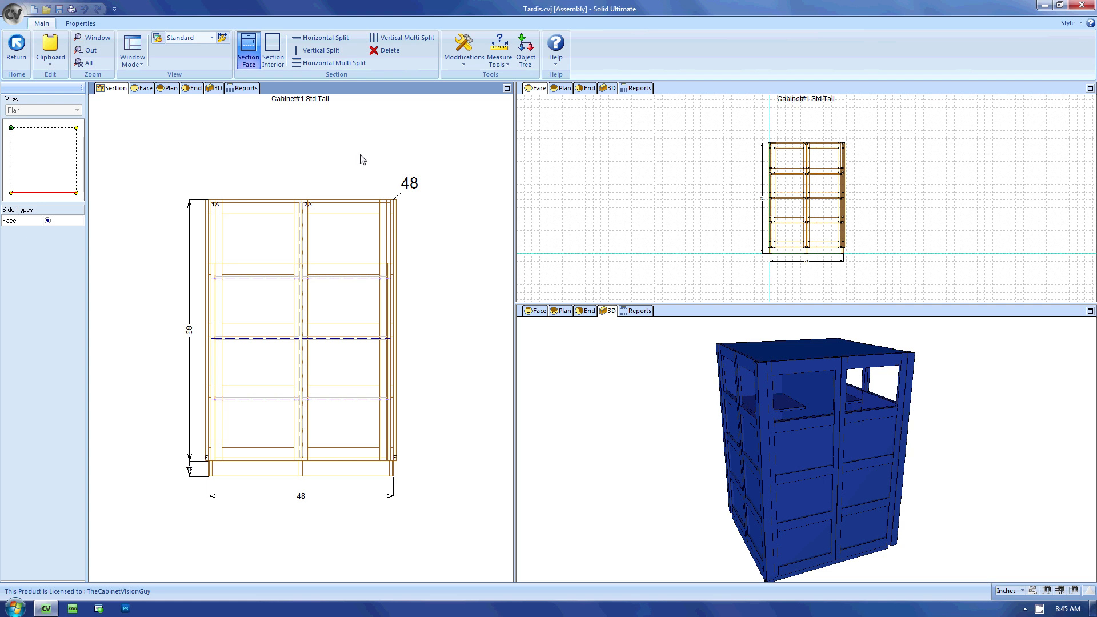
# Orbit to a low front view and set door 1A about two-thirds open
pyautogui.click(758, 403)
pyautogui.moveTo(763, 429); pyautogui.dragTo(754, 426)
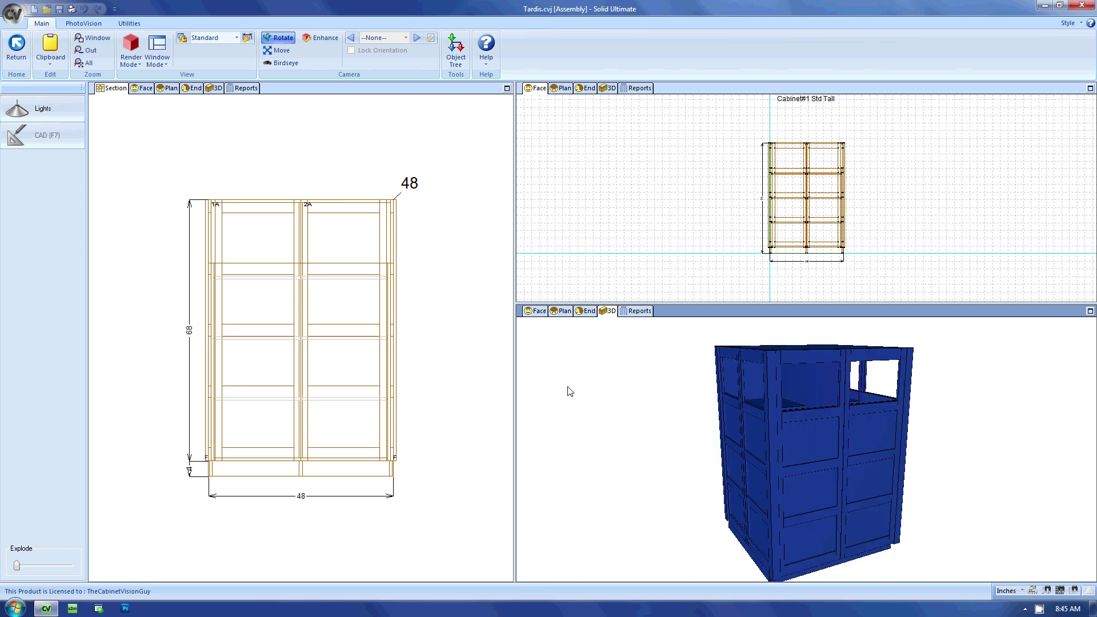
pyautogui.click(286, 332)
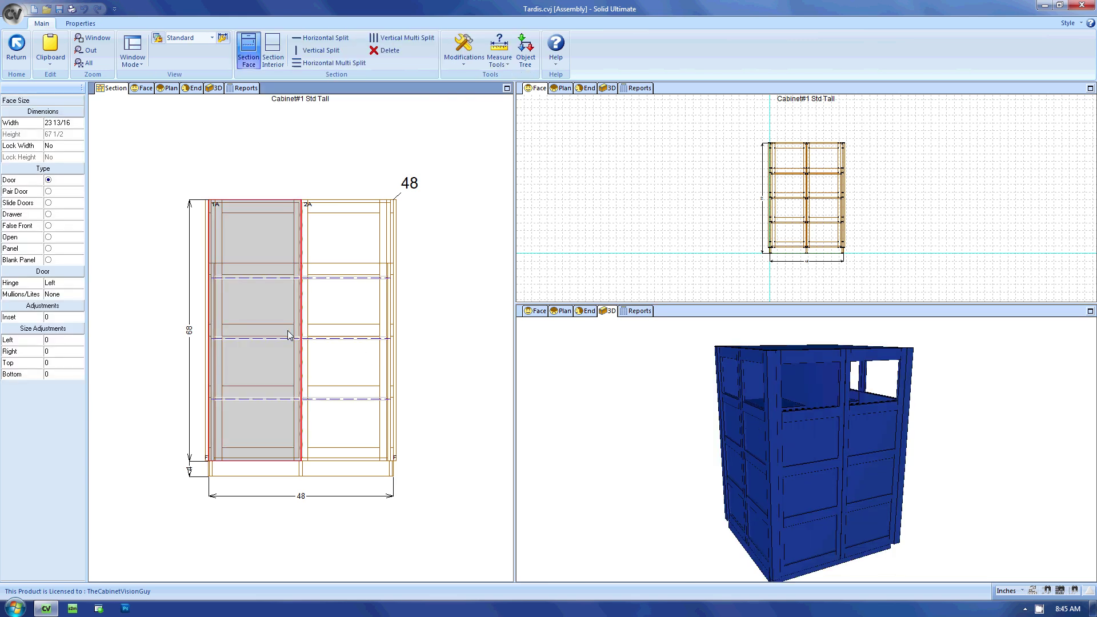
pyautogui.doubleClick(260, 320)
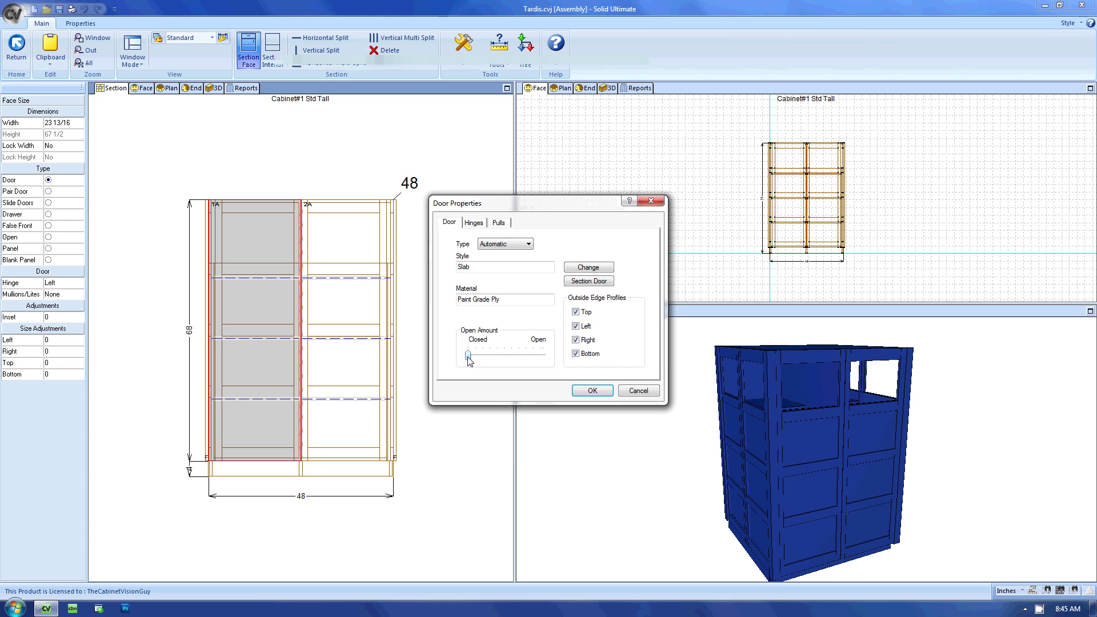
pyautogui.moveTo(468, 356); pyautogui.dragTo(512, 356)
pyautogui.click(590, 390)
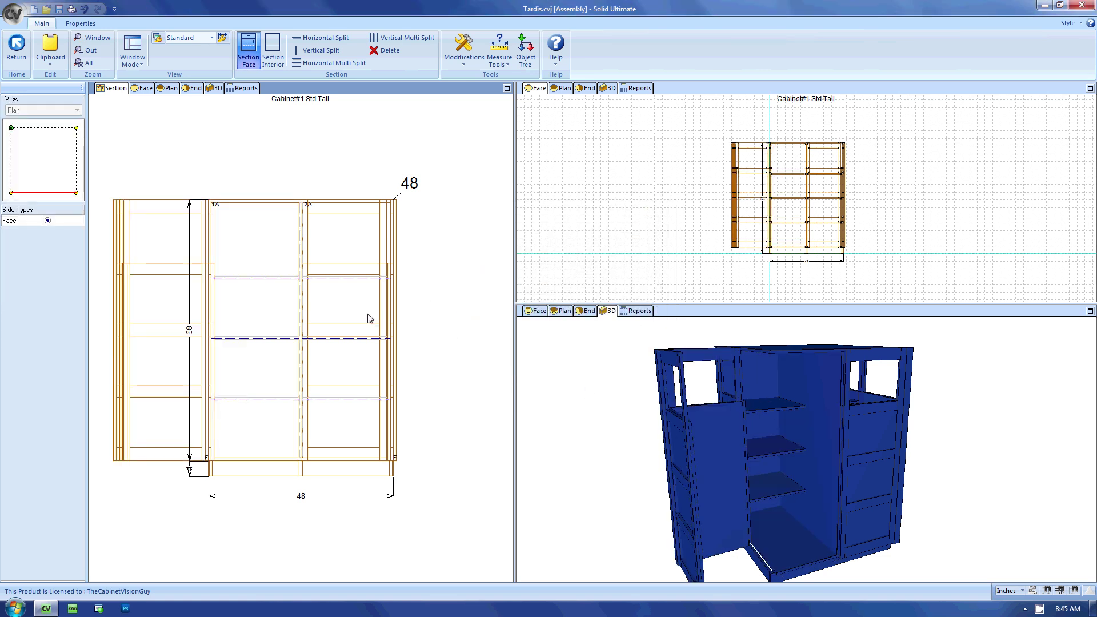
pyautogui.click(682, 394)
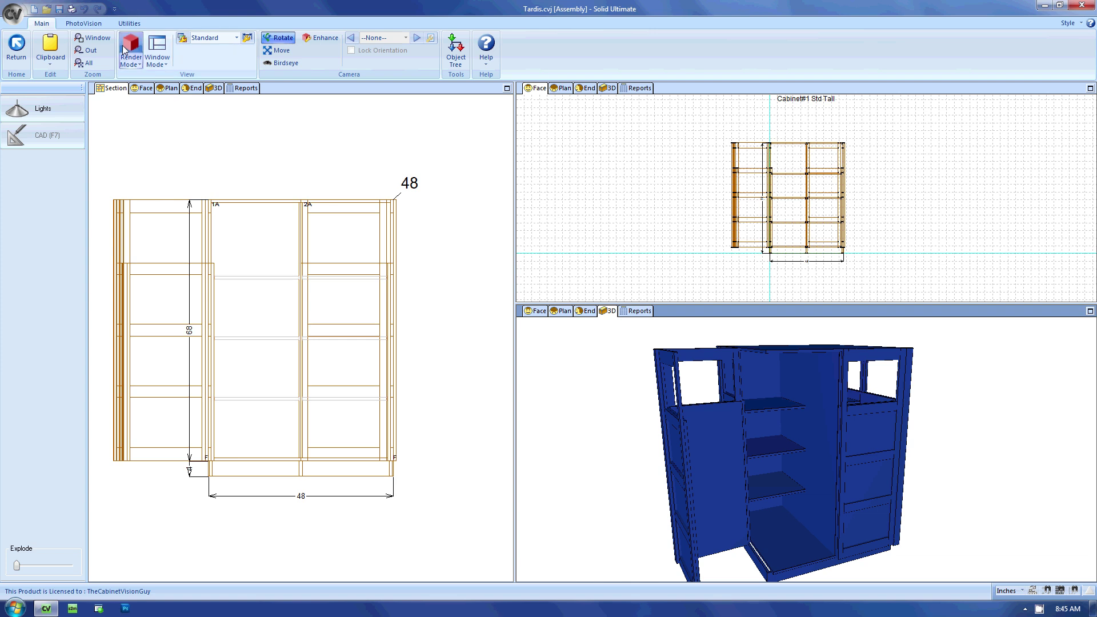
# Bring up the PhotoVision photorealistic rendering options
pyautogui.click(83, 23)
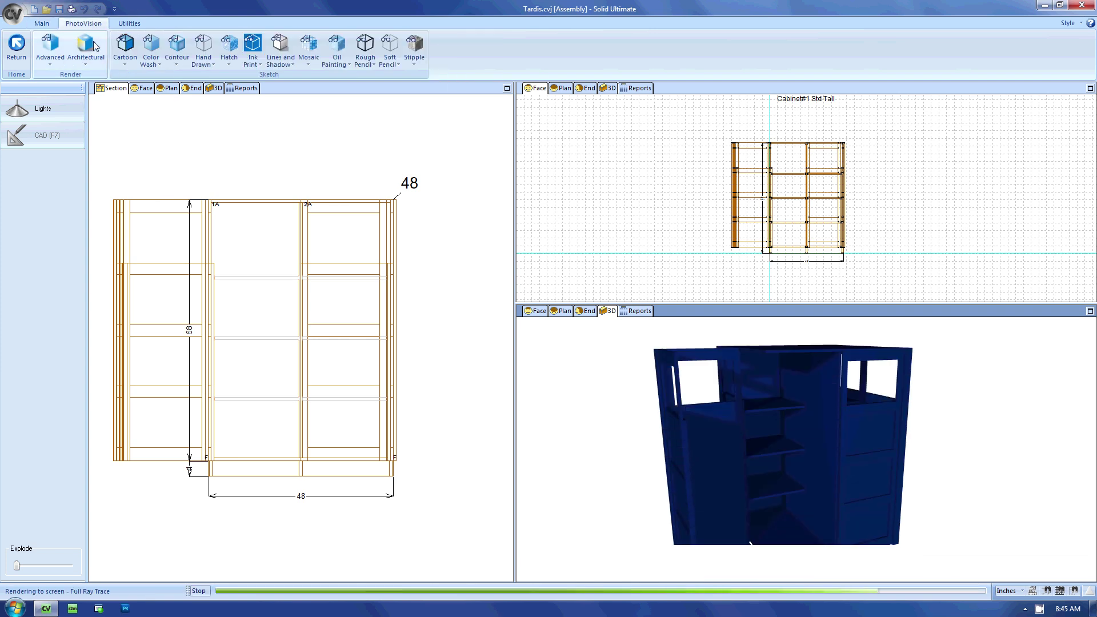